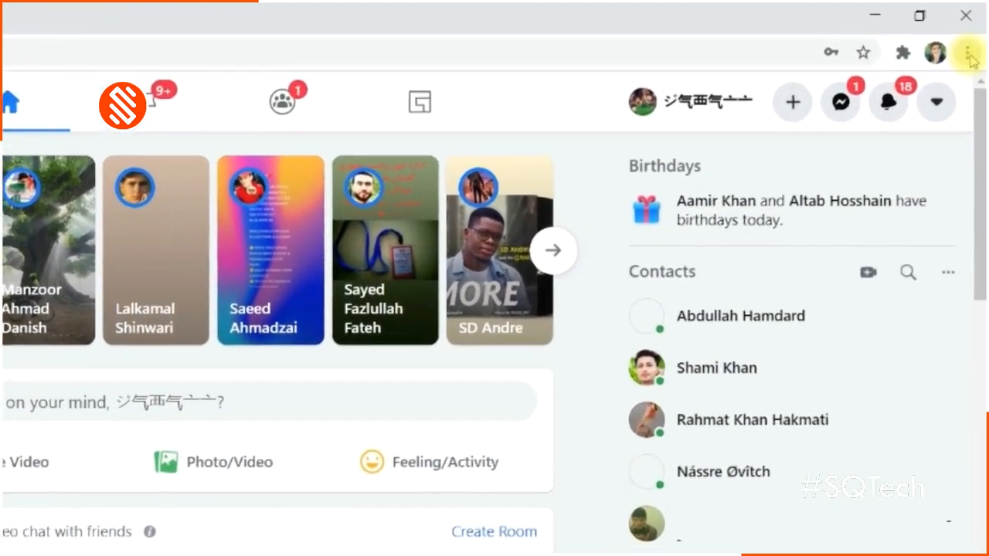
# - Open the browser's extensions page and go from there to the Chrome Web Store
pyautogui.click(967, 54)
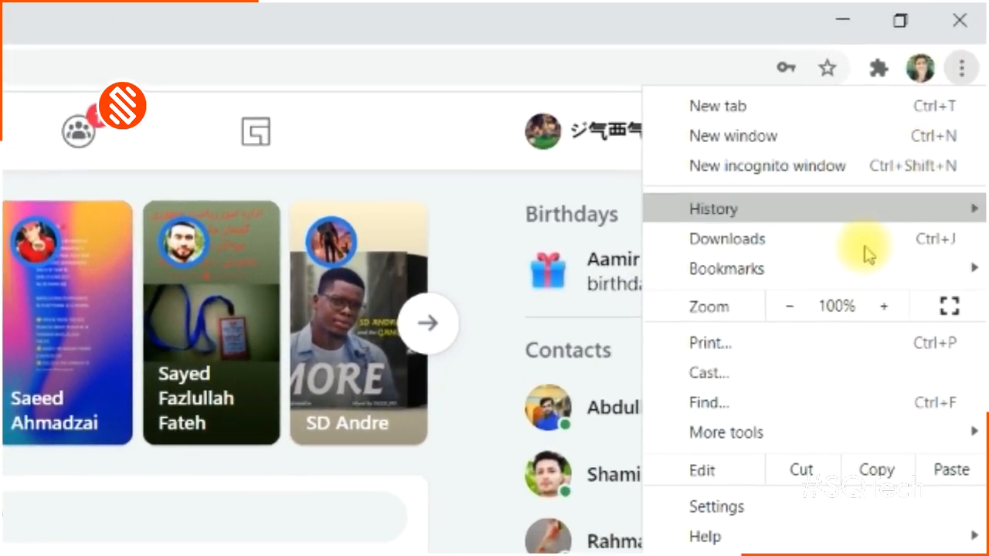
pyautogui.moveTo(761, 439)
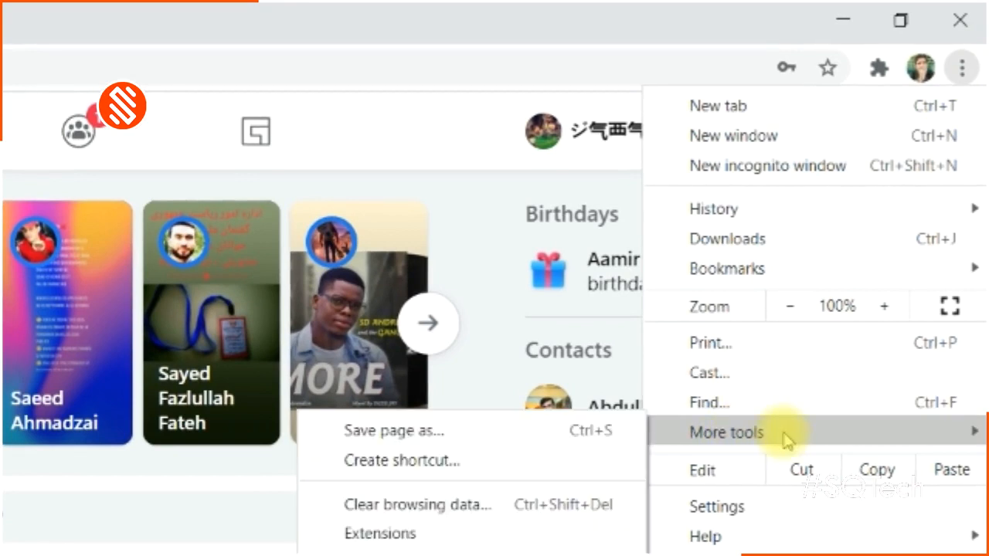
pyautogui.click(455, 532)
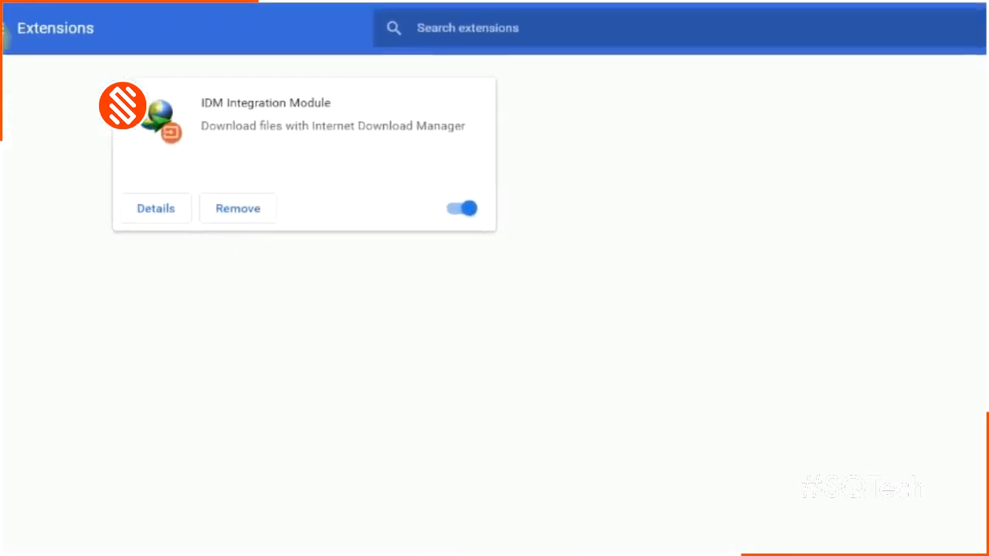
pyautogui.click(31, 27)
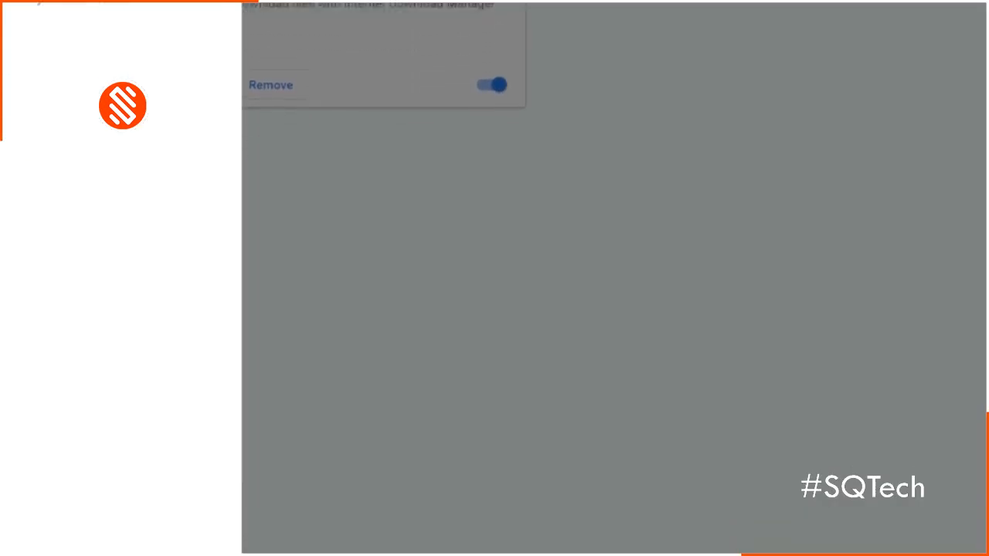
pyautogui.click(110, 533)
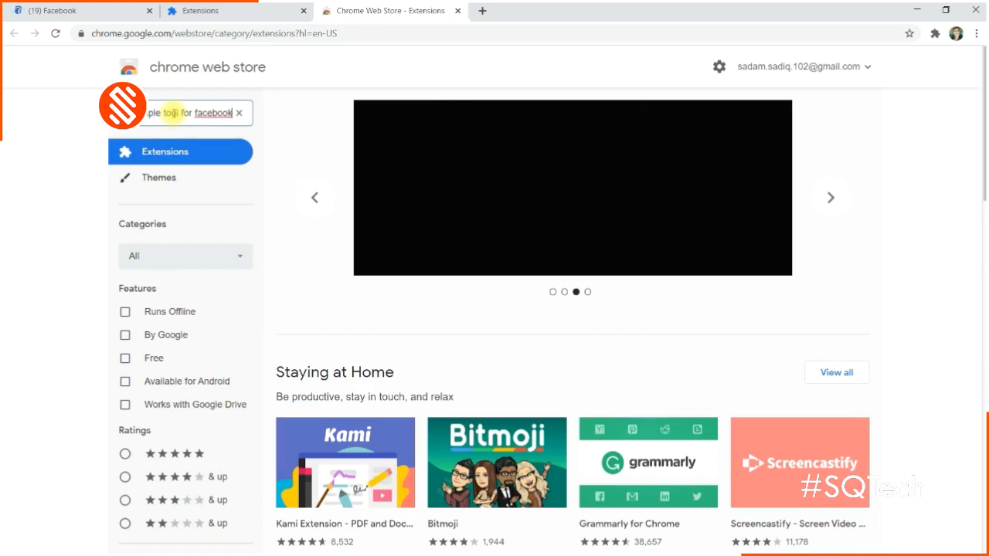
# - Search the store for "multiple tool for facebook" and close the Extensions tab
pyautogui.press('Return')
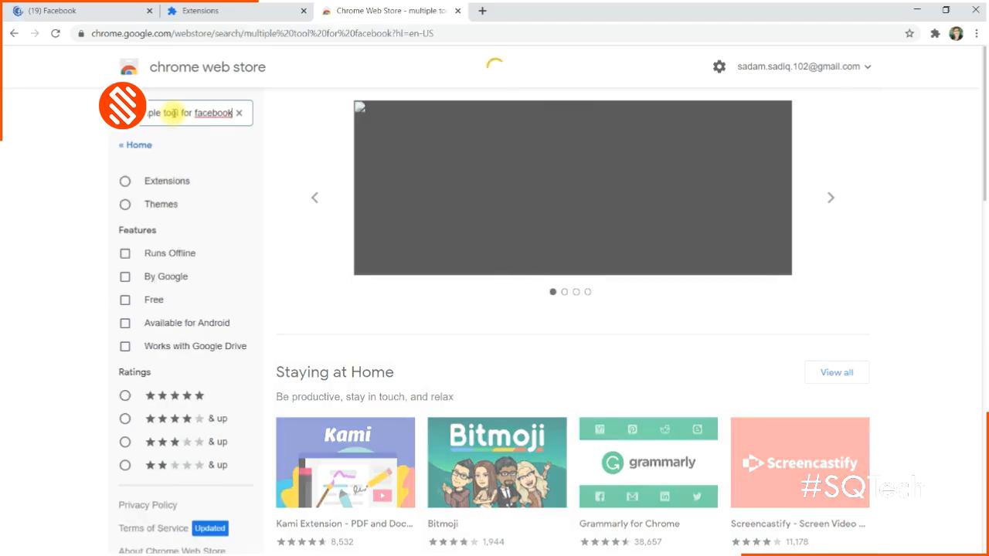
pyautogui.click(183, 12)
pyautogui.hotkey('ctrl', 'w')
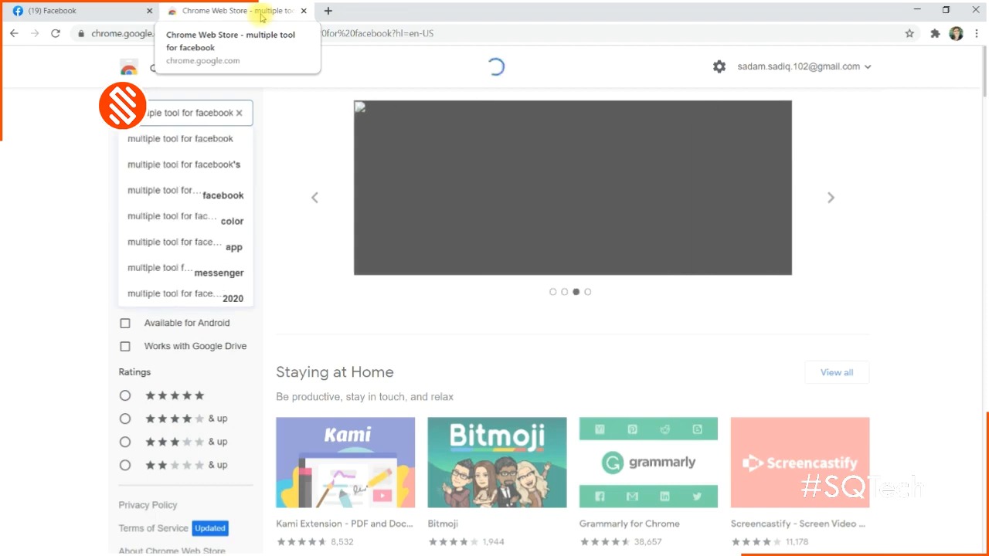
# - Open the Multiple Tools for Facebook extension by Inmai.com from the search results
pyautogui.scroll(-6, 353, 116)
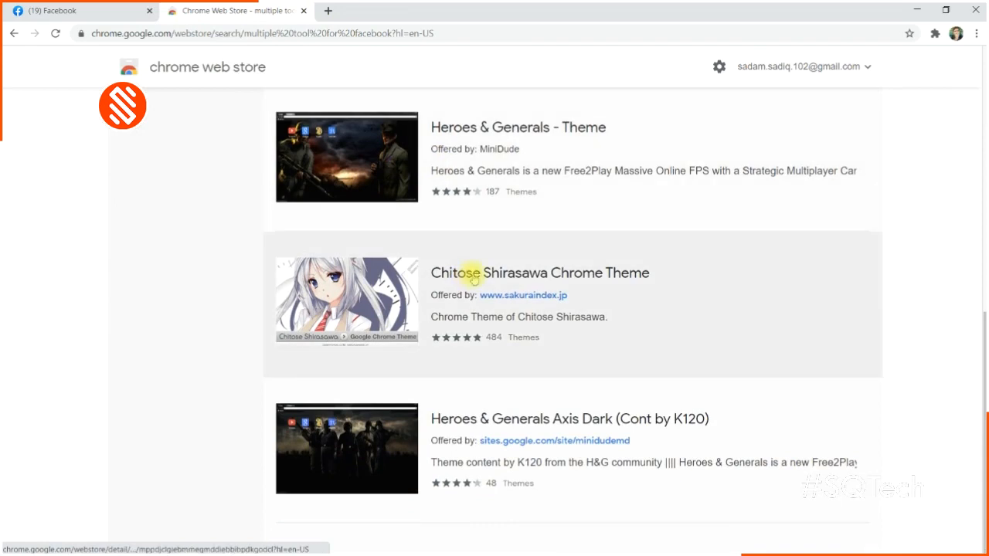
pyautogui.scroll(6, 488, 261)
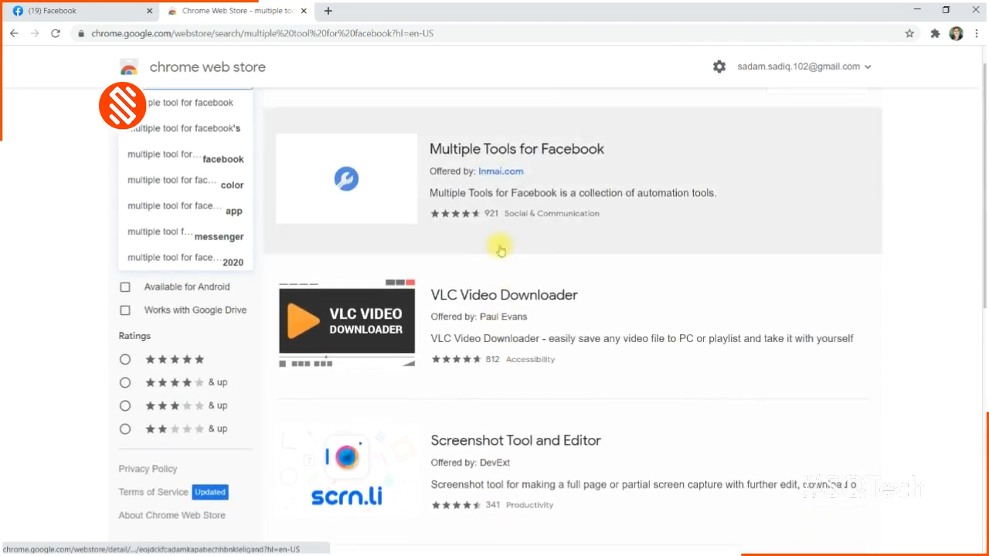
pyautogui.click(368, 216)
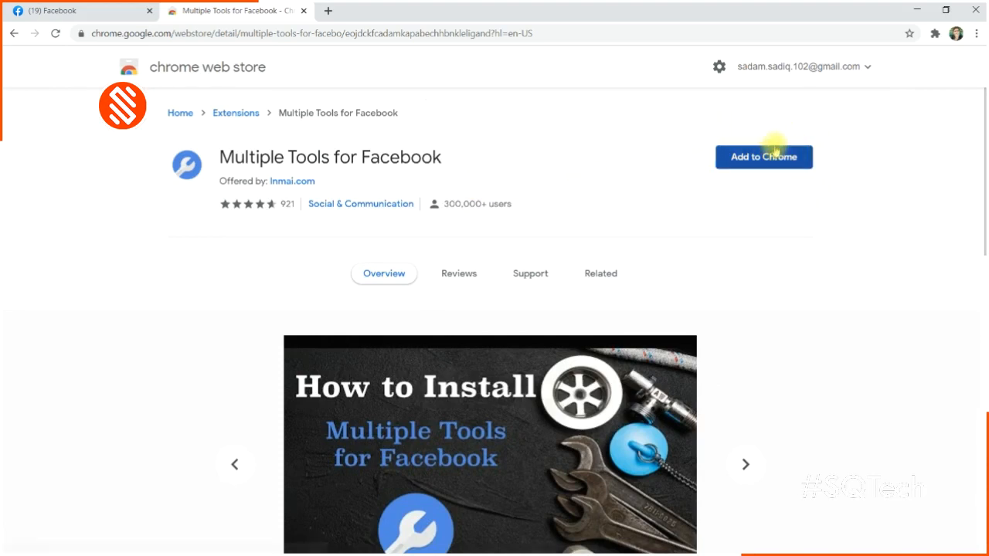
# - Add the Multiple Tools for Facebook extension to Chrome, dismiss the sync offer and close the store tab
pyautogui.click(749, 159)
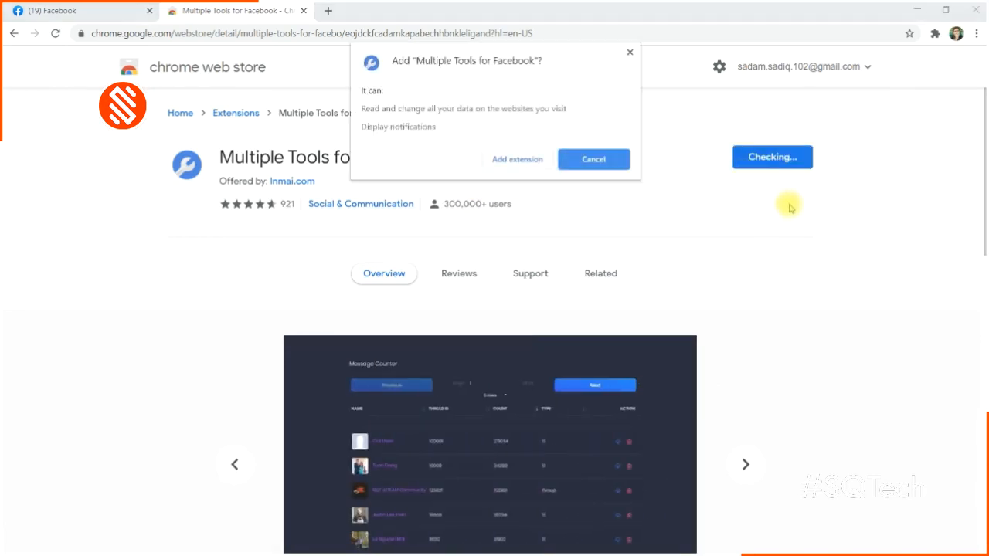
pyautogui.click(511, 160)
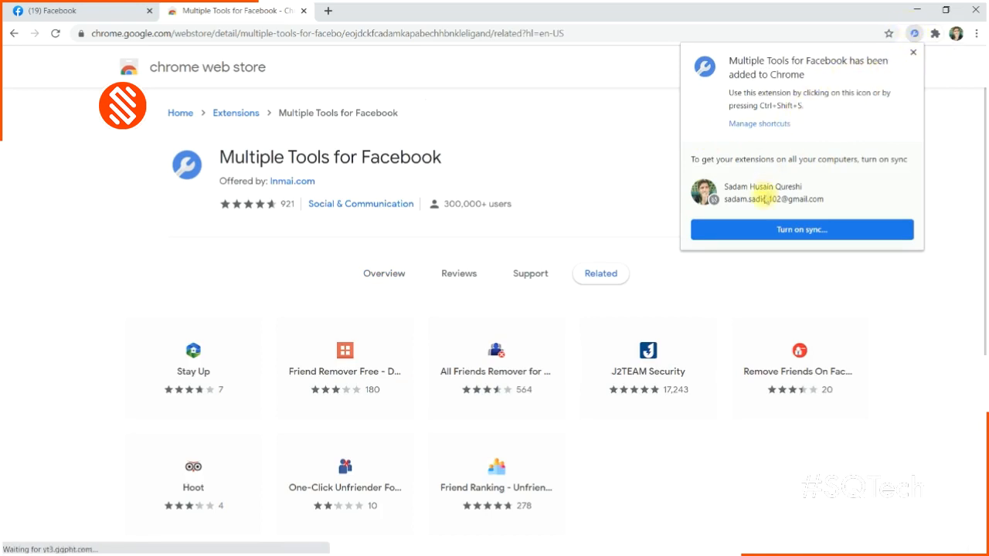
pyautogui.click(913, 54)
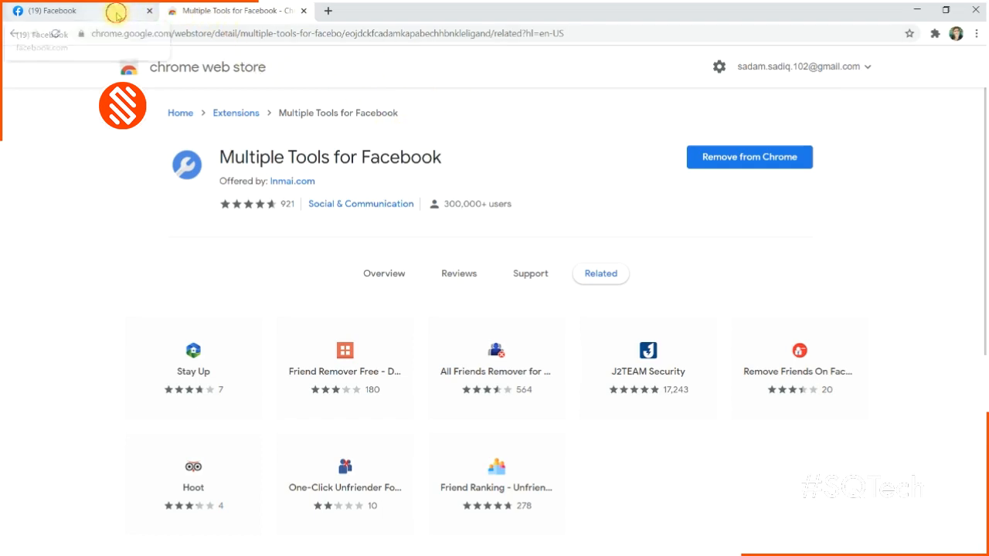
pyautogui.hotkey('ctrl', 'w')
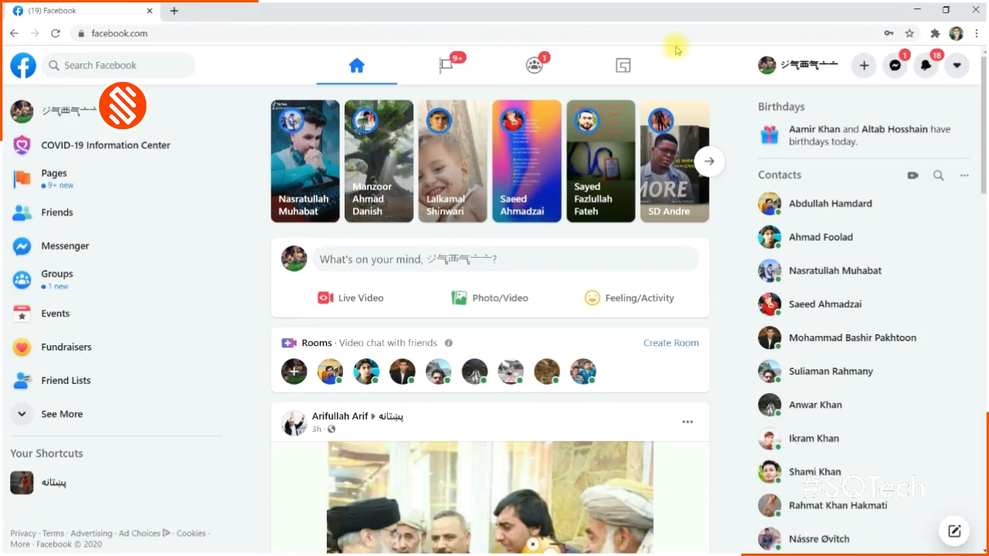
# - Launch the Multiple Tools for Facebook extension from the Facebook page and open its Friends Remover tool
pyautogui.click(936, 35)
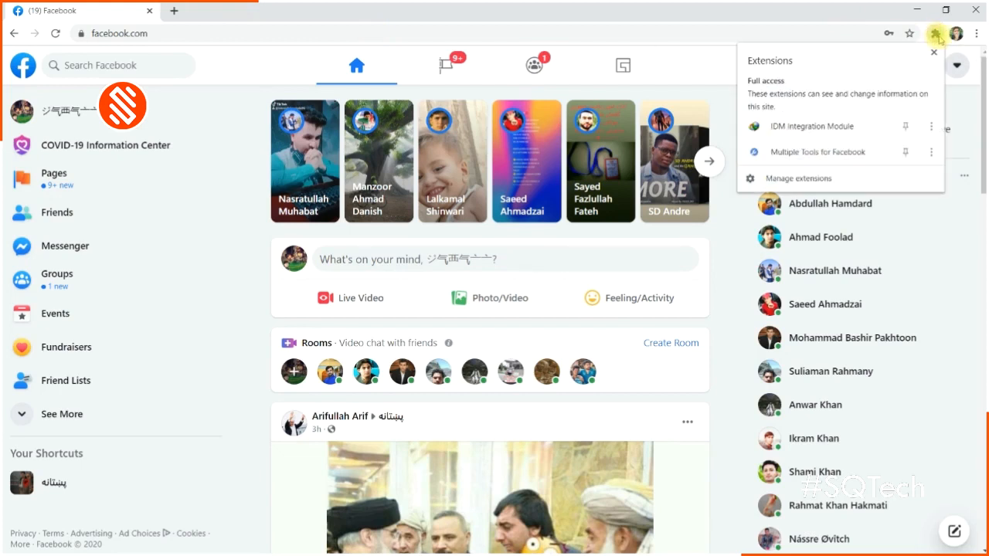
pyautogui.click(852, 154)
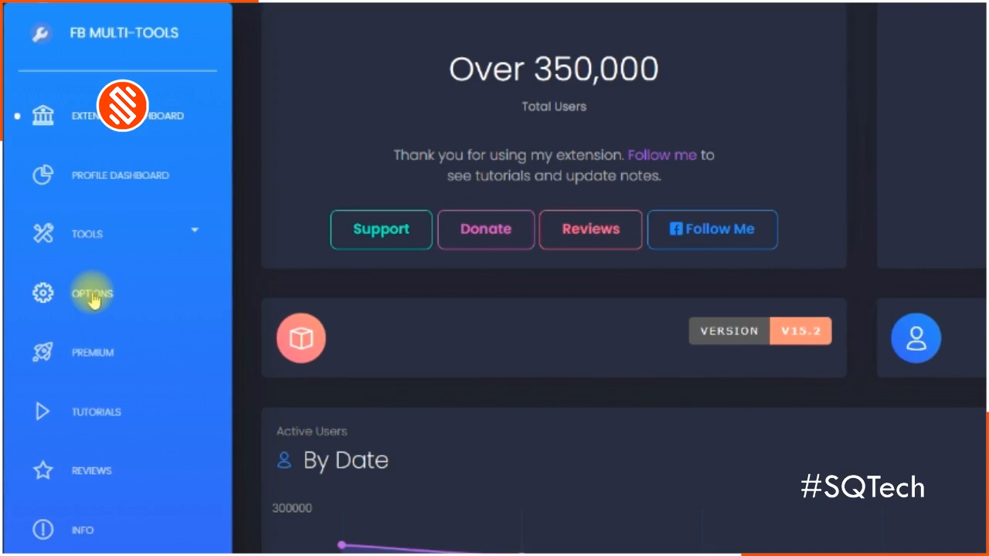
pyautogui.click(195, 235)
pyautogui.click(190, 234)
pyautogui.click(192, 234)
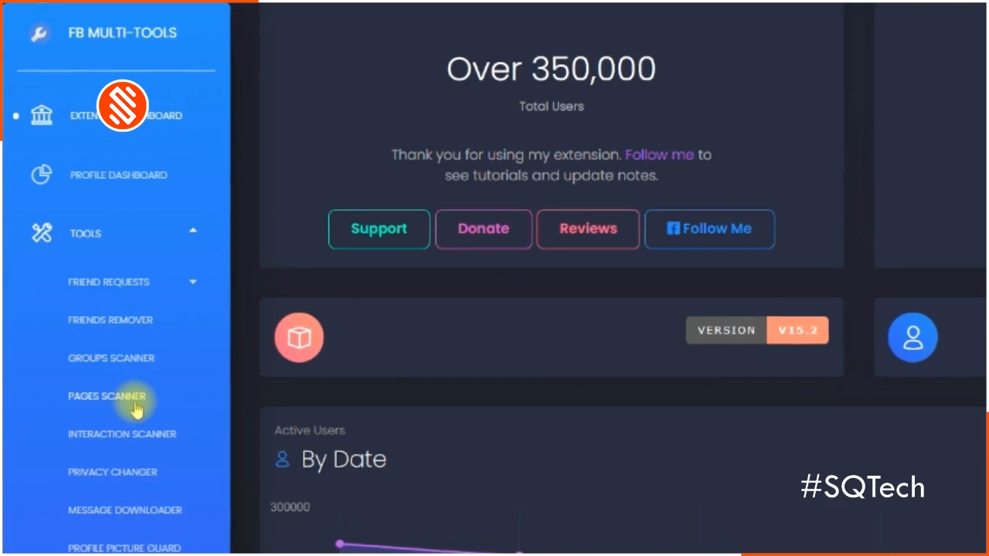
pyautogui.click(123, 325)
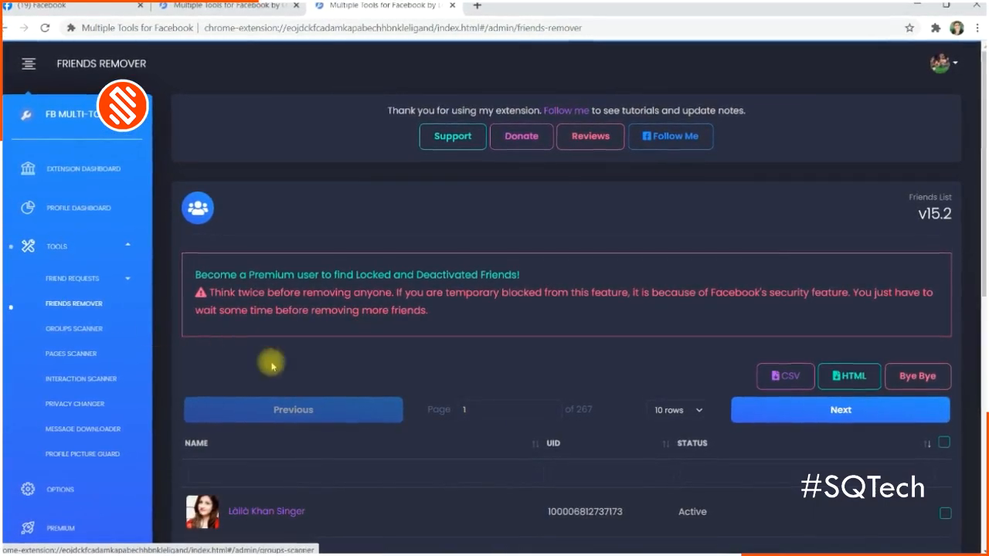
# - Show 100 rows per page in the friends list and go to page 27
pyautogui.scroll(-2, 552, 433)
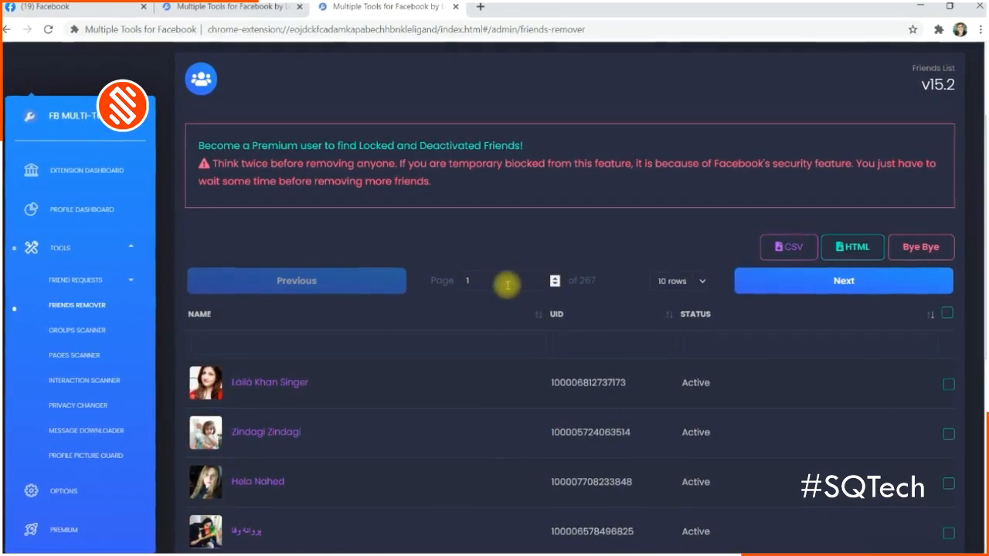
pyautogui.click(678, 281)
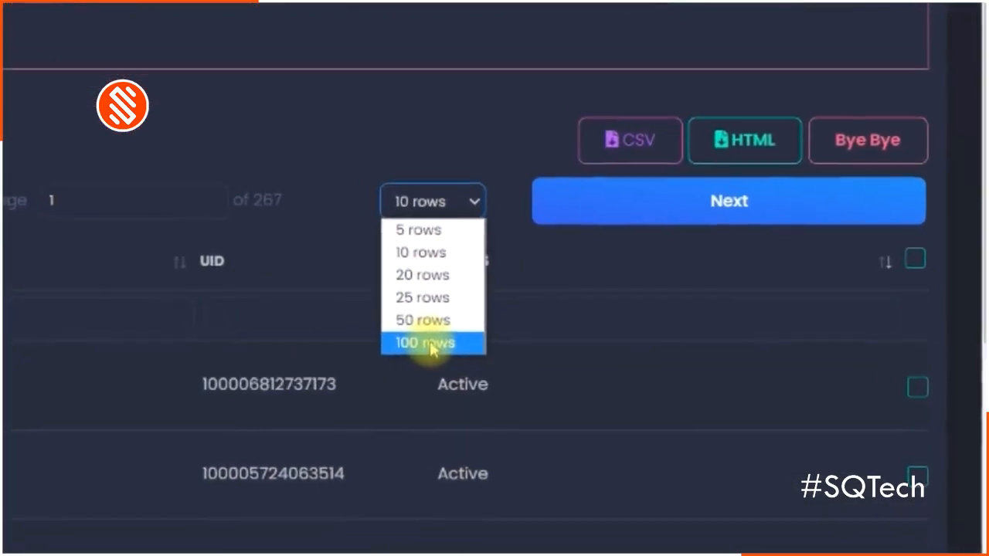
pyautogui.click(415, 341)
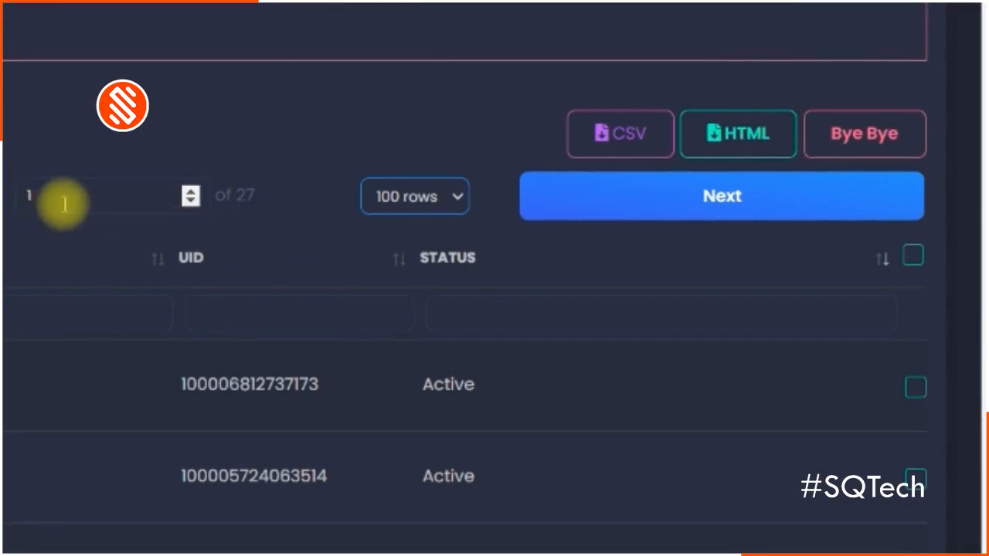
pyautogui.doubleClick(35, 198)
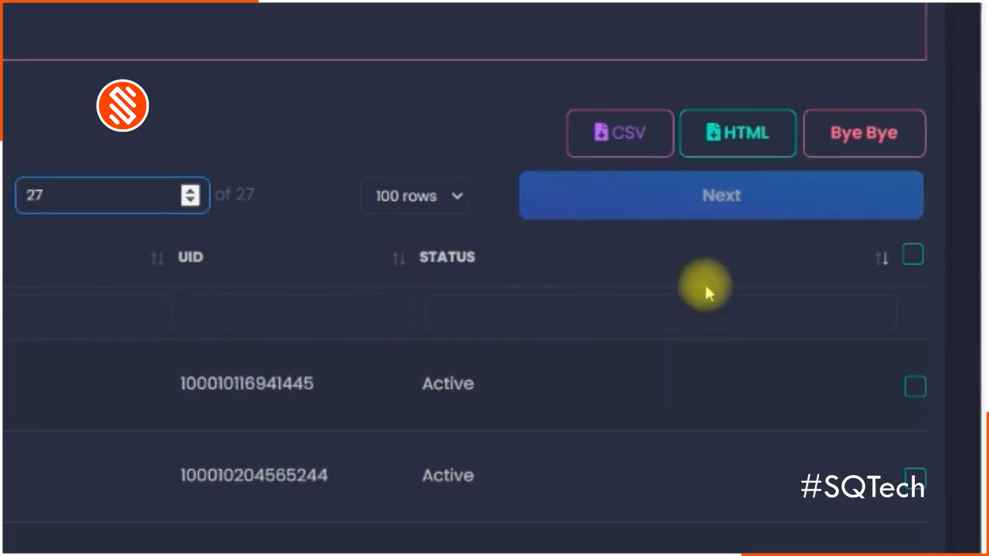
# - Select all friends on the current page at once and check the selection through the whole list
pyautogui.click(913, 255)
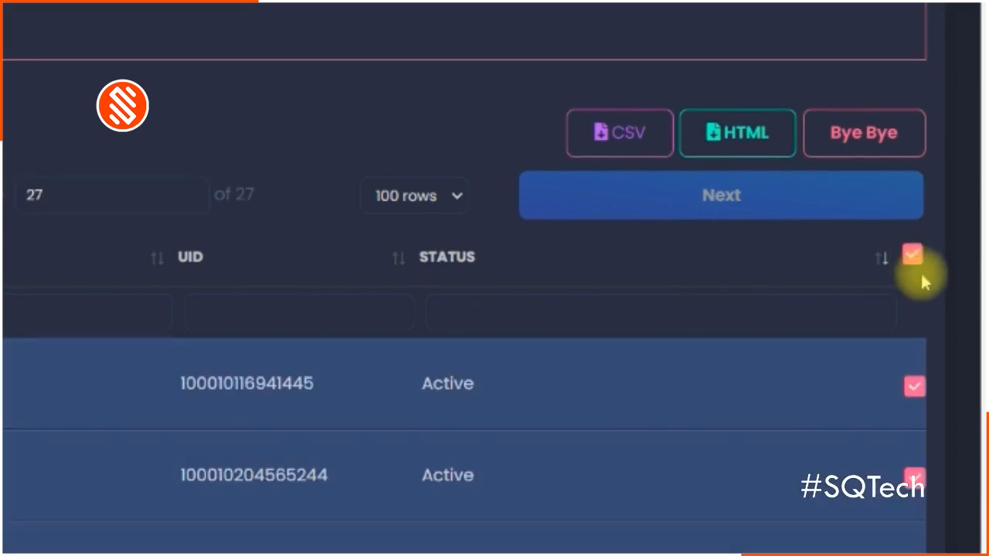
pyautogui.scroll(-20, 264, 446)
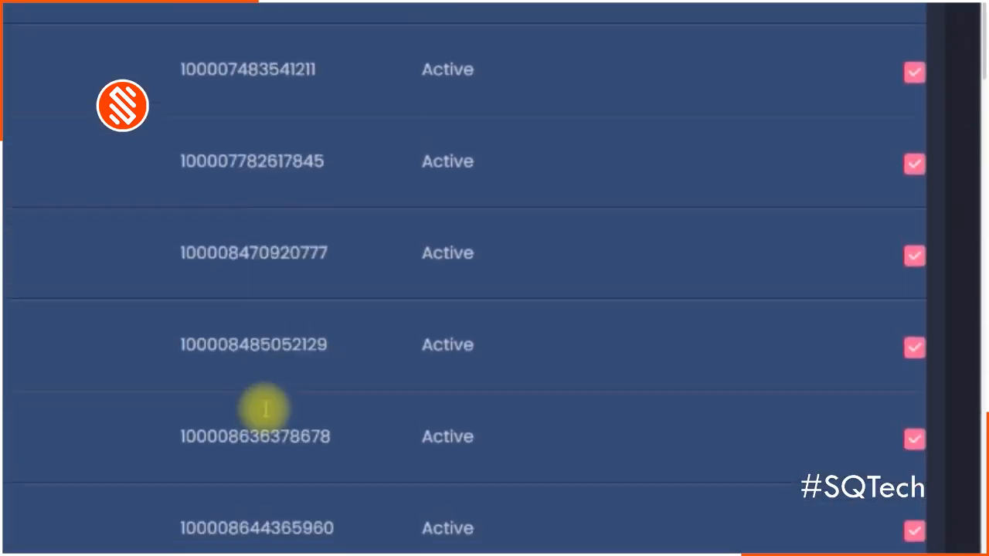
pyautogui.scroll(-20, 265, 417)
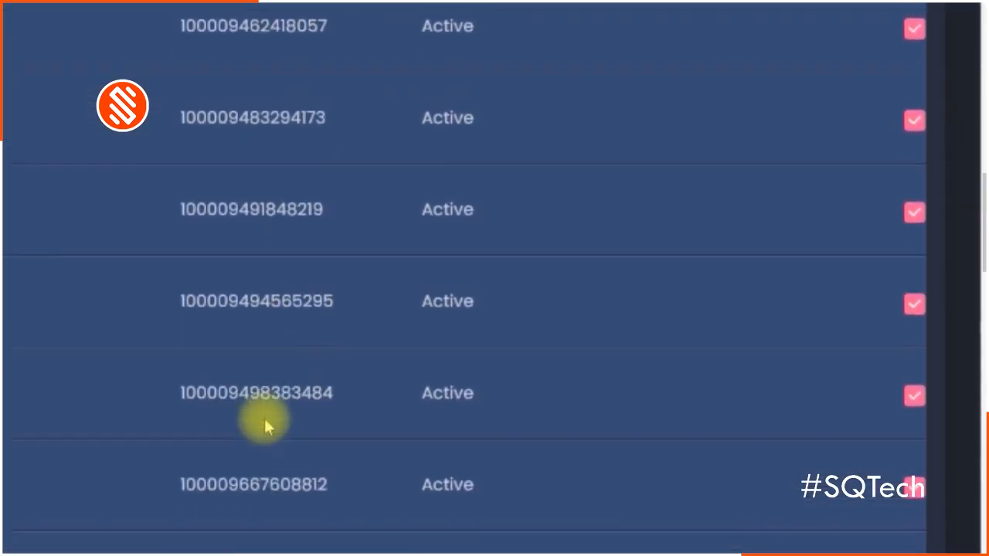
pyautogui.scroll(-20, 265, 425)
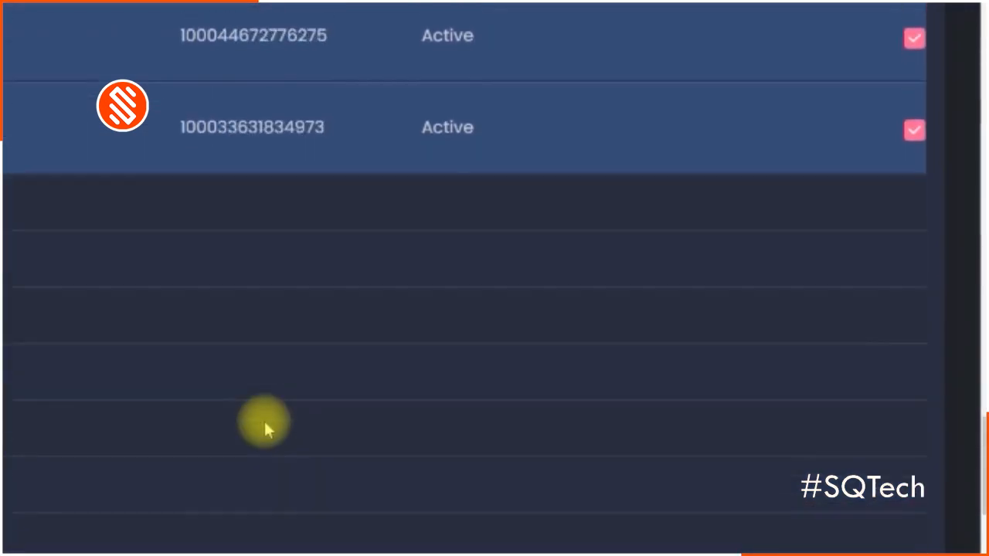
pyautogui.scroll(20, 264, 428)
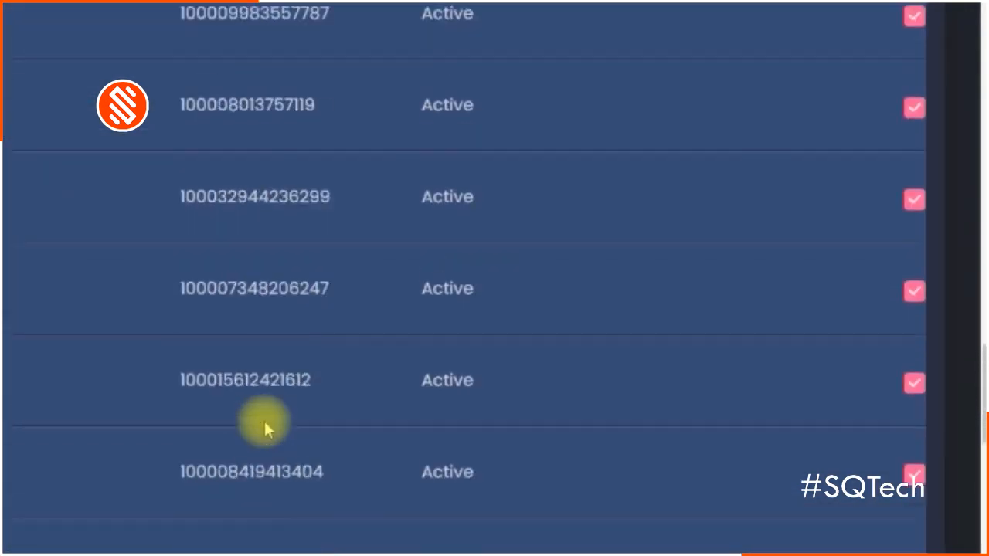
pyautogui.scroll(20, 264, 428)
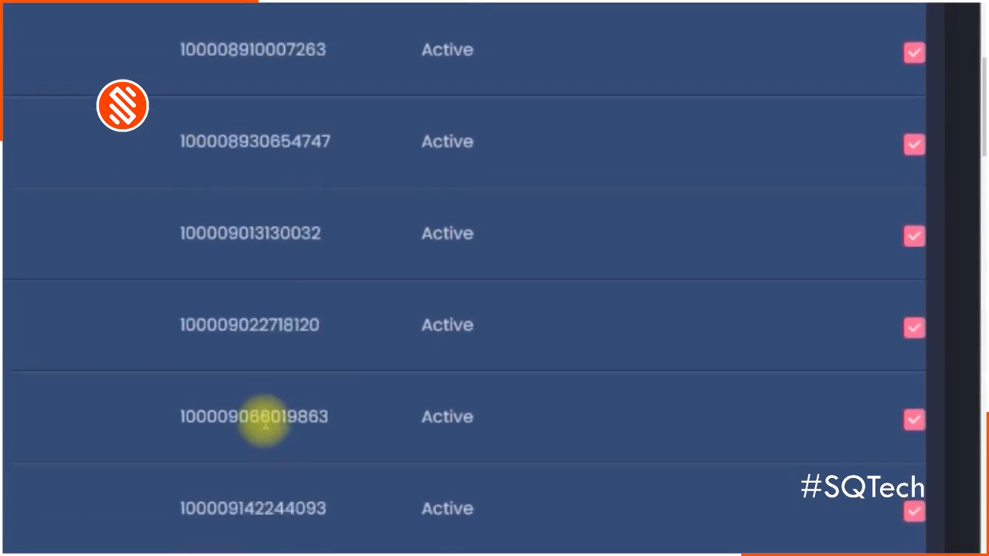
pyautogui.scroll(20, 263, 429)
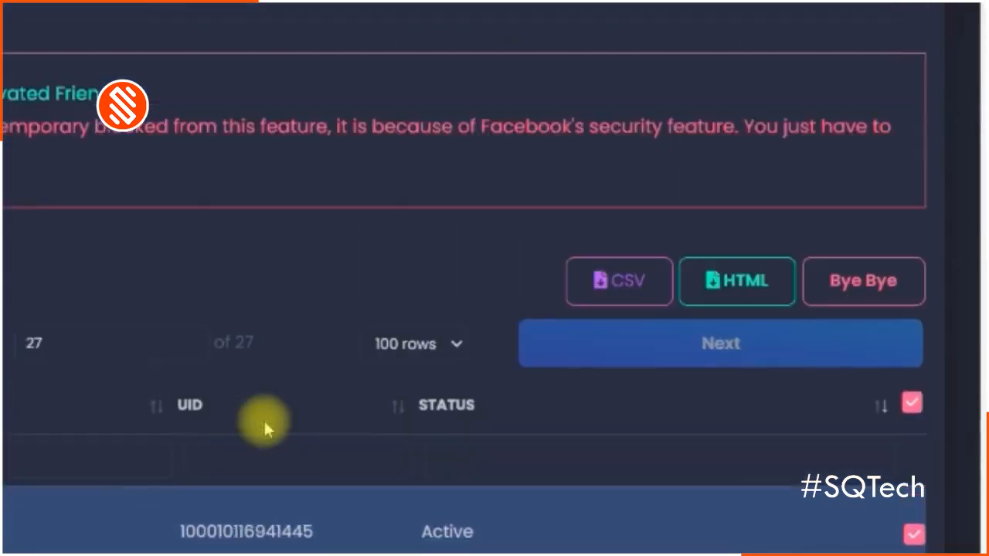
# - Go through the selected friends and toggle the selection of three individual friends who should be kept
pyautogui.scroll(-5, 263, 423)
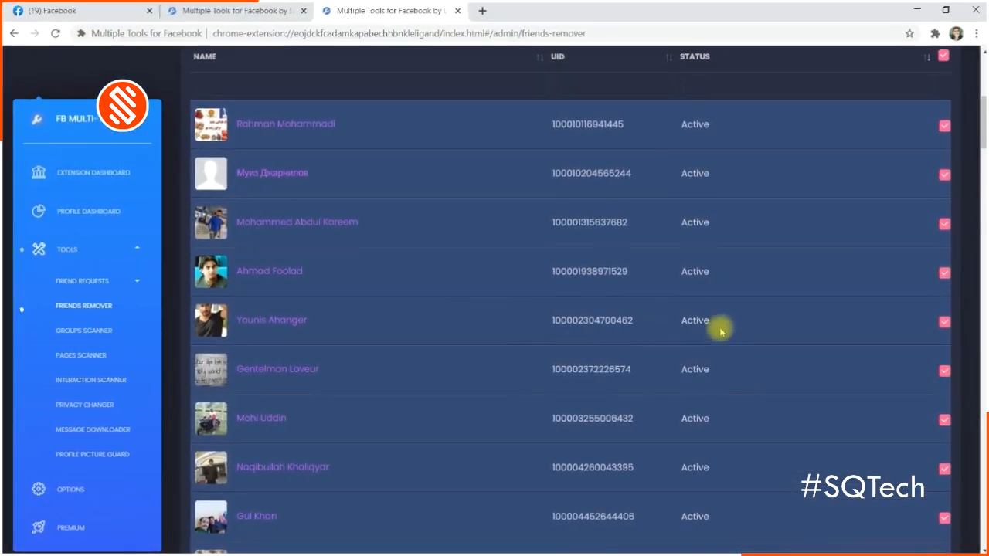
pyautogui.scroll(-5, 680, 320)
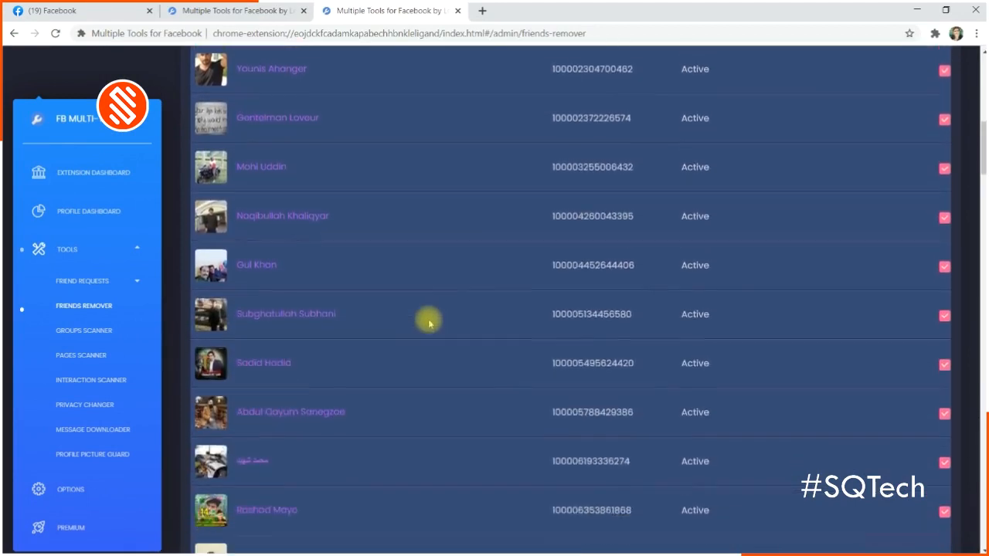
pyautogui.scroll(-1, 365, 324)
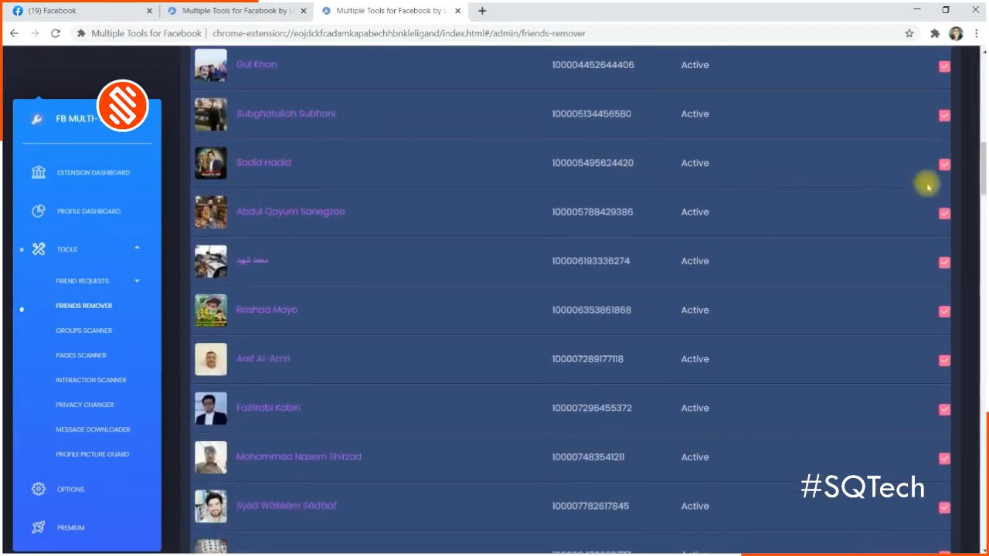
pyautogui.click(944, 165)
pyautogui.scroll(-3, 758, 271)
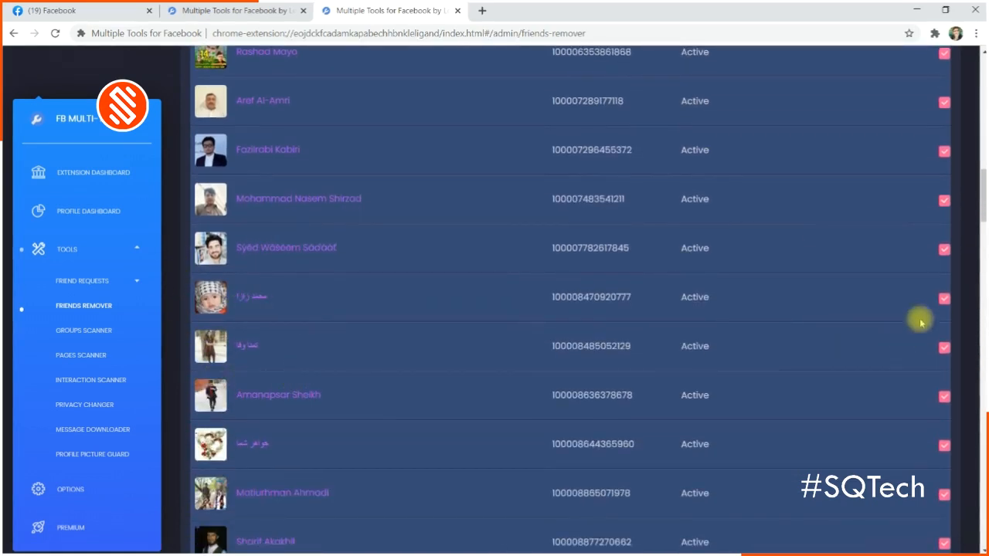
pyautogui.click(944, 298)
pyautogui.scroll(-5, 935, 360)
pyautogui.scroll(-6, 931, 384)
pyautogui.scroll(-2, 809, 398)
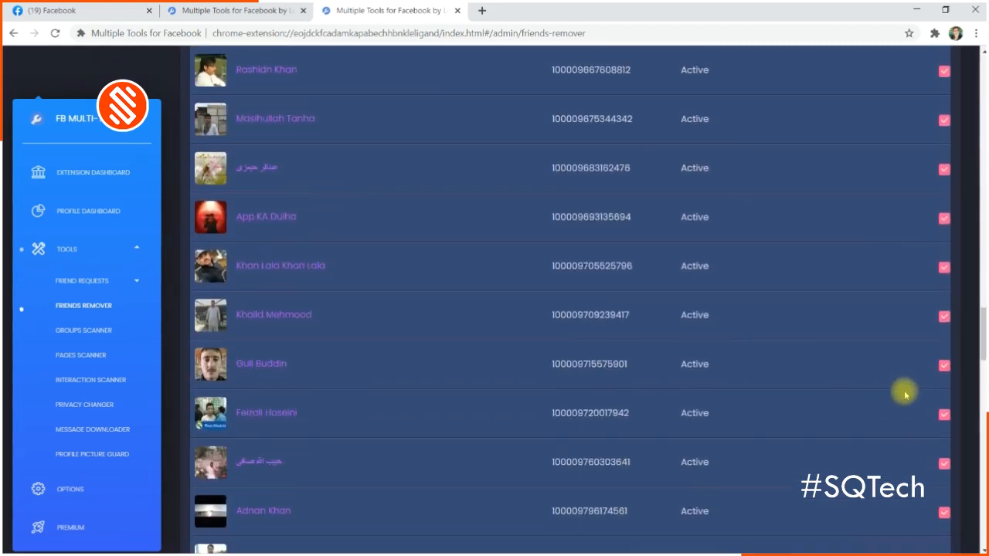
pyautogui.click(943, 367)
pyautogui.scroll(6, 839, 361)
pyautogui.scroll(10, 836, 363)
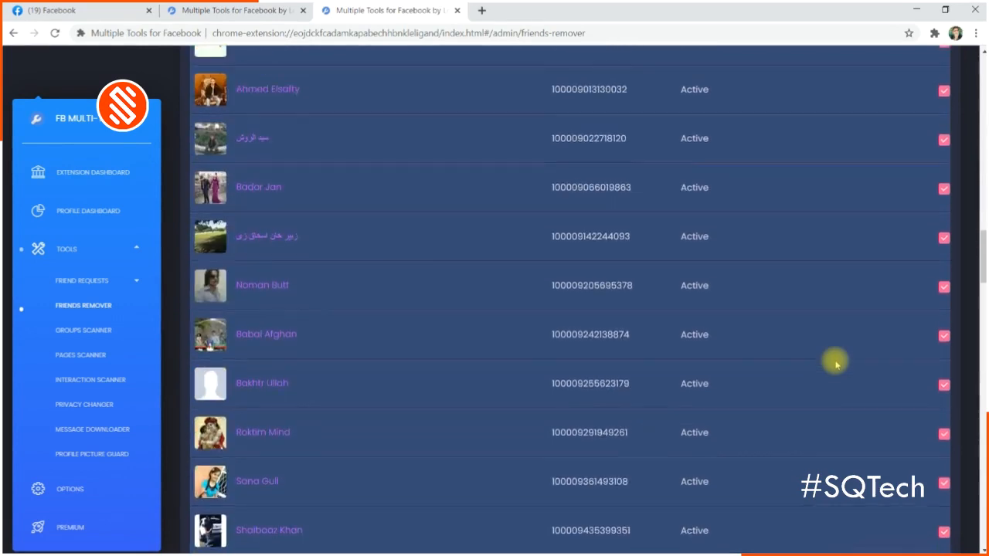
# - Unfriend all the selected friends on page 27, confirm the removal and dismiss the completion message
pyautogui.scroll(15, 836, 363)
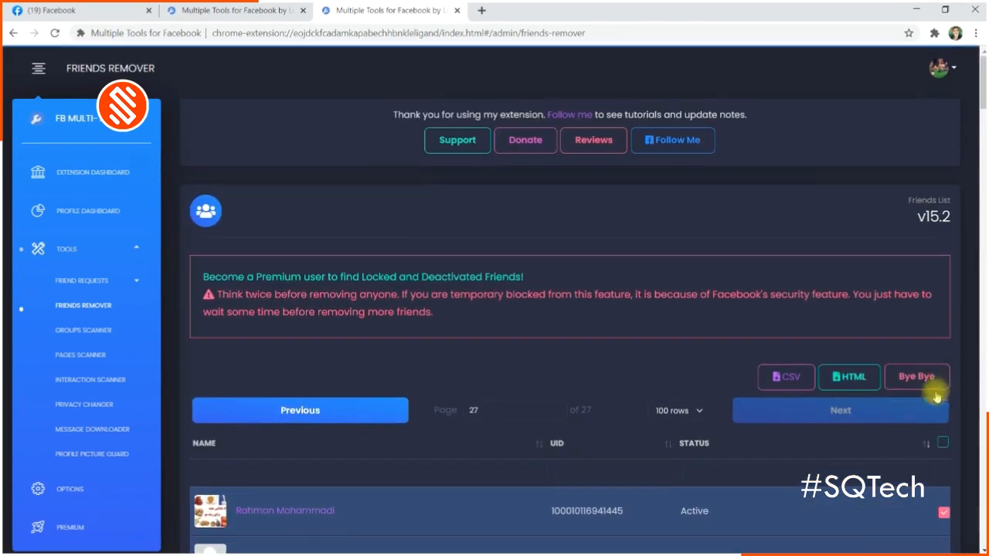
pyautogui.click(924, 382)
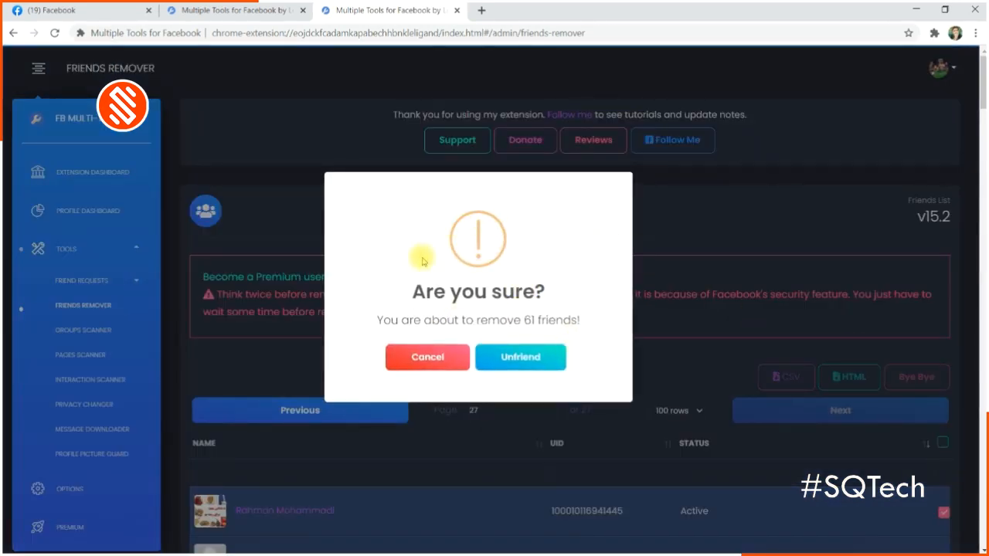
pyautogui.click(537, 358)
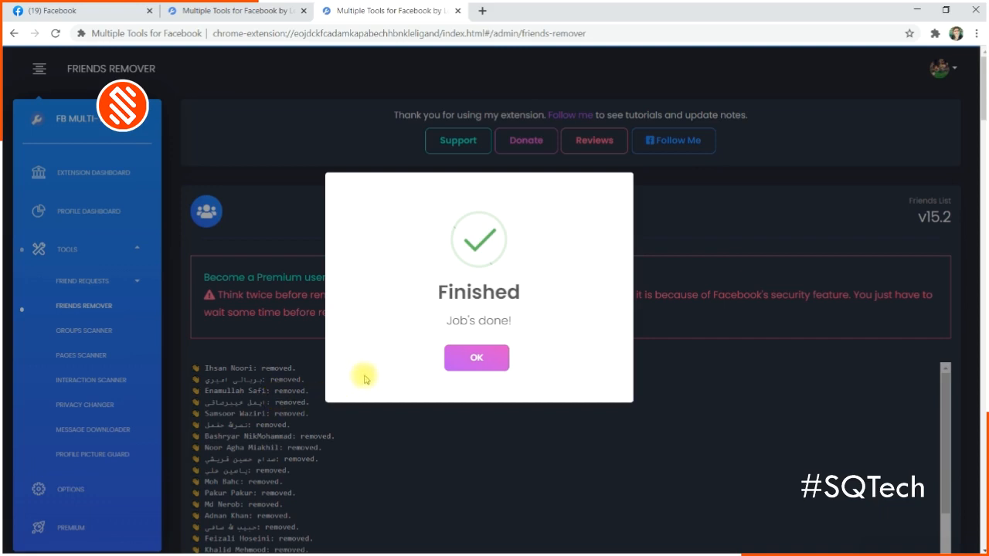
pyautogui.click(489, 360)
# - Check the removal log and the friends left on the page, and reload the Friends Remover page
pyautogui.scroll(-8, 742, 401)
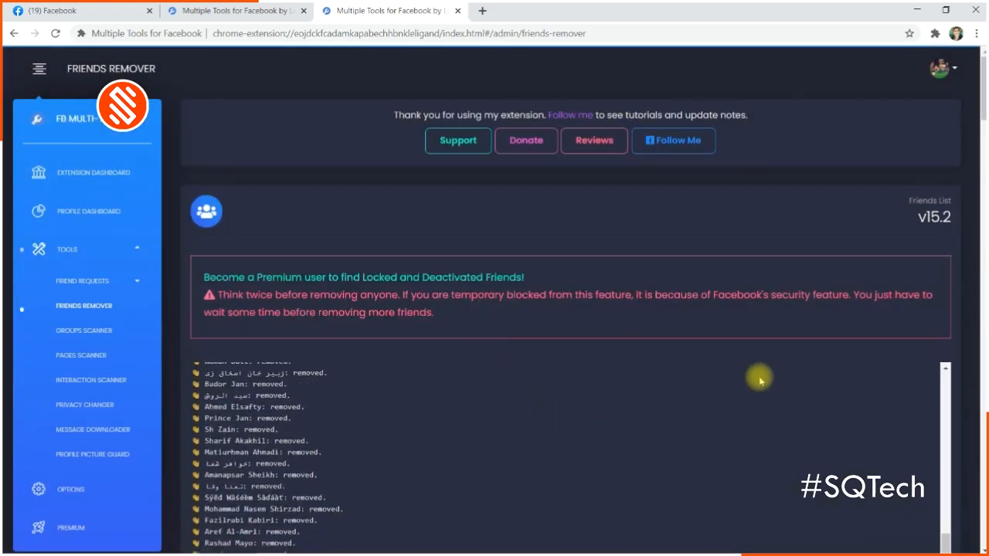
pyautogui.scroll(-10, 896, 353)
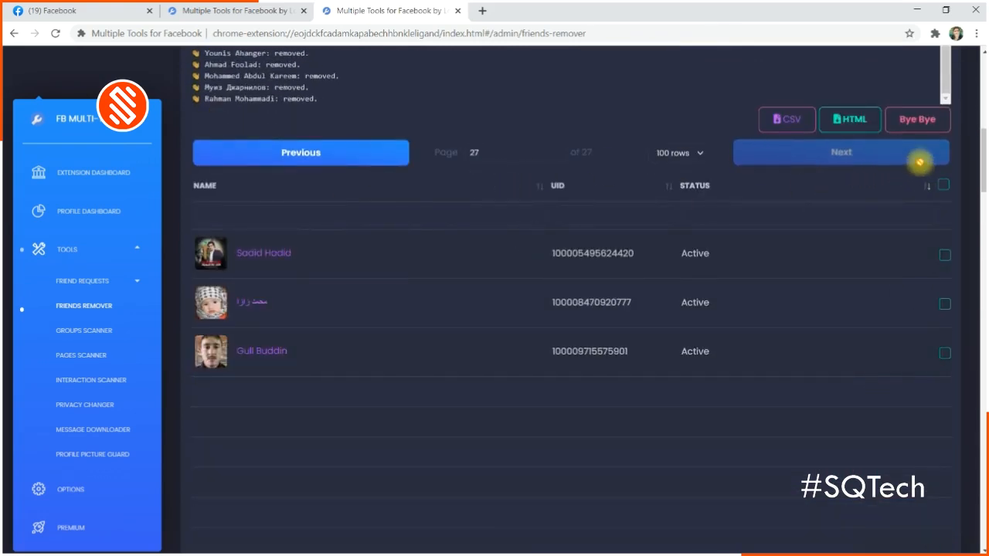
pyautogui.scroll(1, 885, 158)
pyautogui.scroll(2, 885, 157)
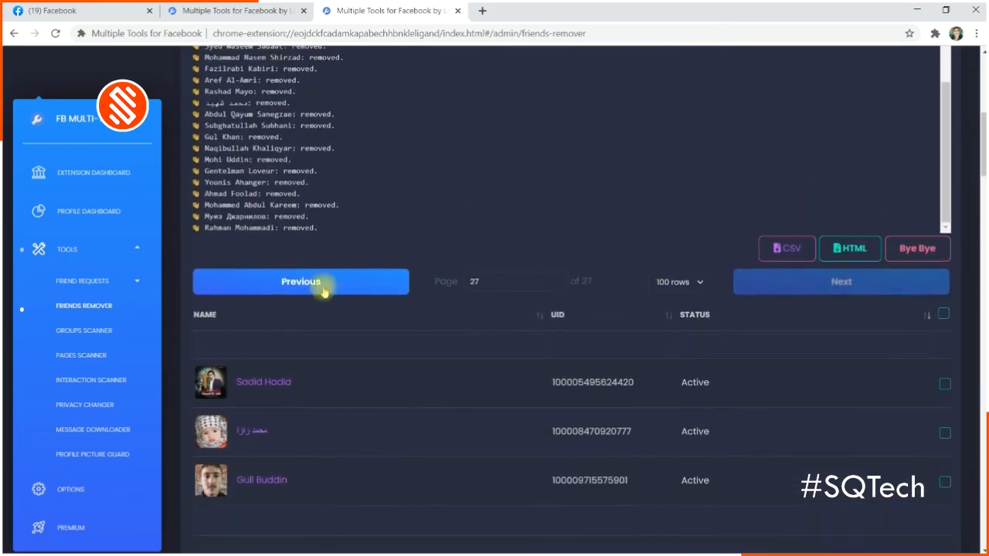
pyautogui.scroll(5, 534, 311)
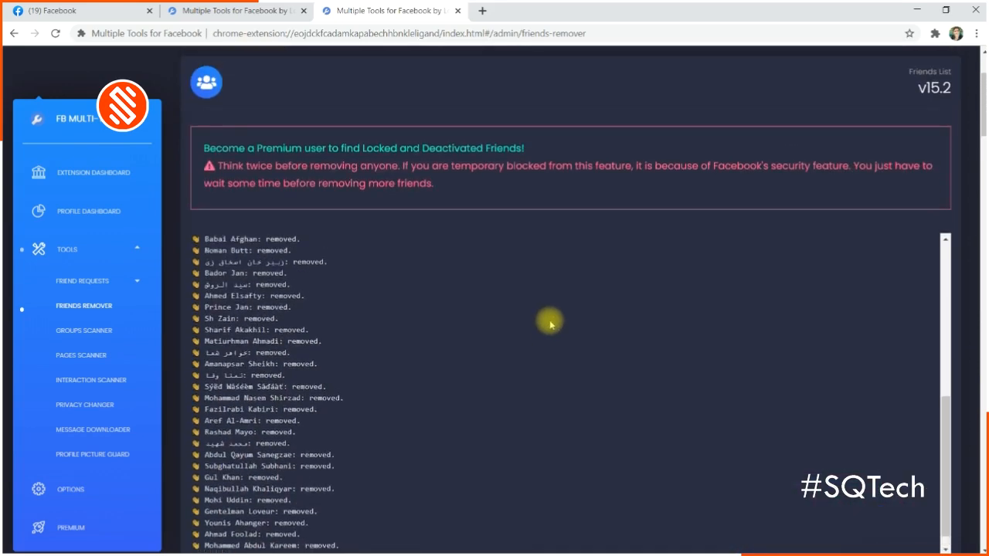
pyautogui.scroll(2, 588, 343)
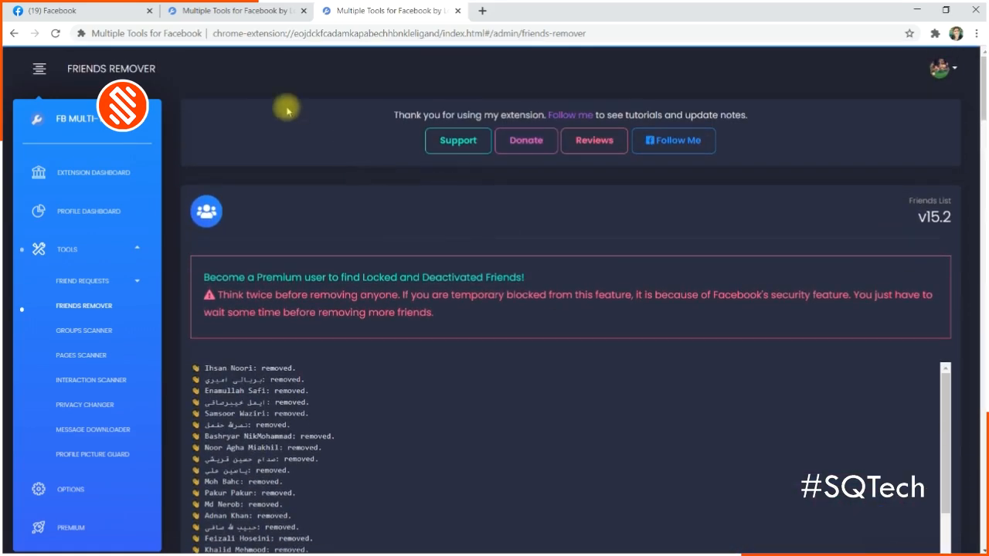
pyautogui.click(55, 33)
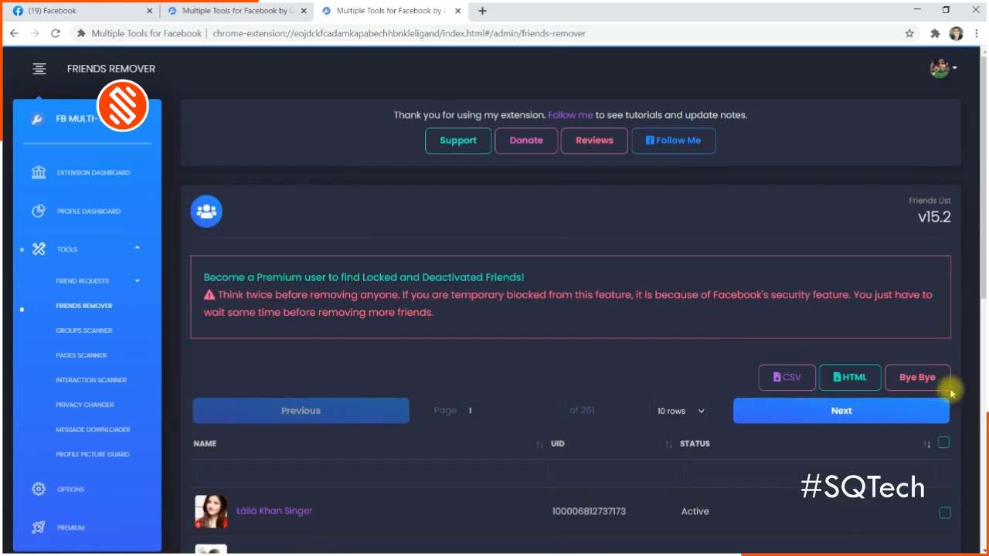
# - Select all friends on the first page and show 100 rows per page in the friends list
pyautogui.click(945, 445)
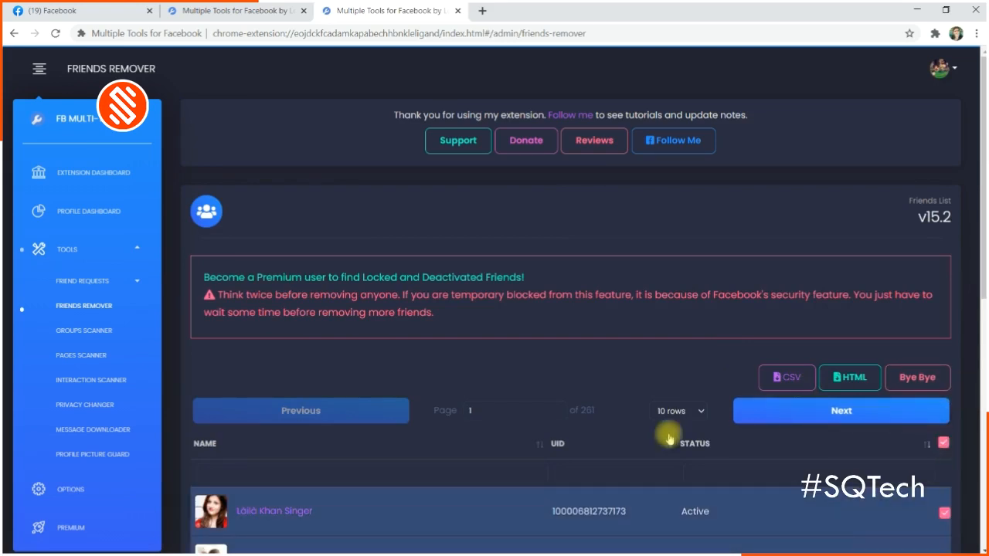
pyautogui.click(693, 415)
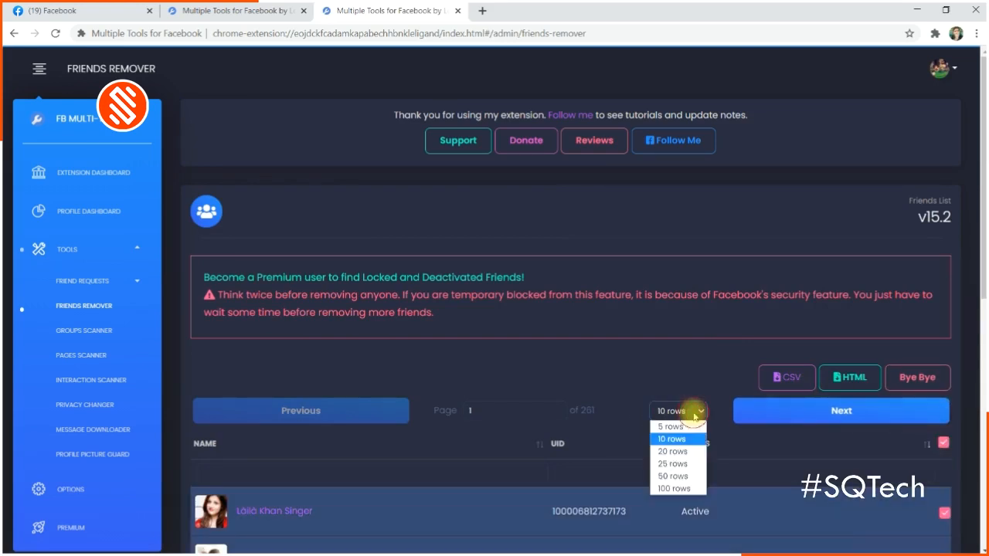
pyautogui.click(689, 489)
pyautogui.scroll(-6, 552, 386)
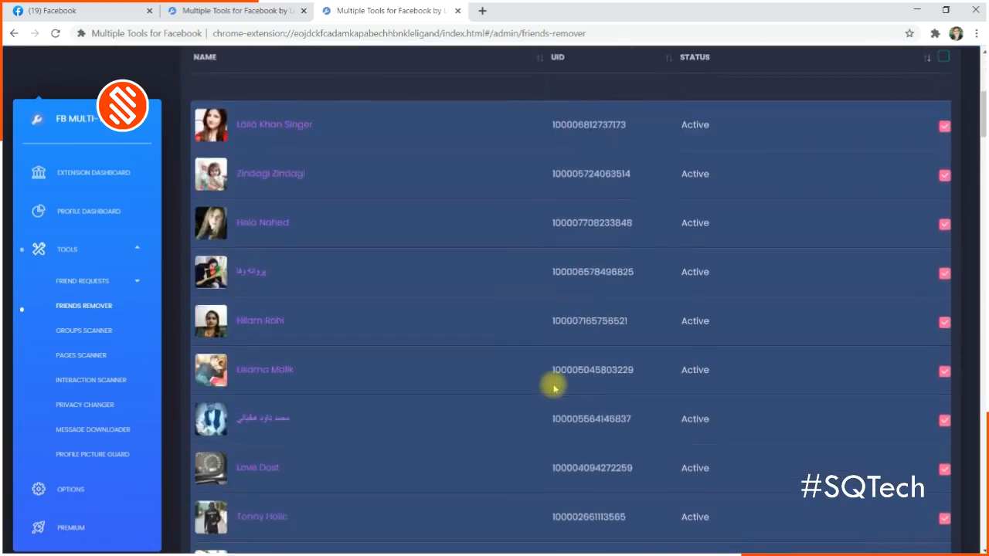
pyautogui.scroll(3, 187, 132)
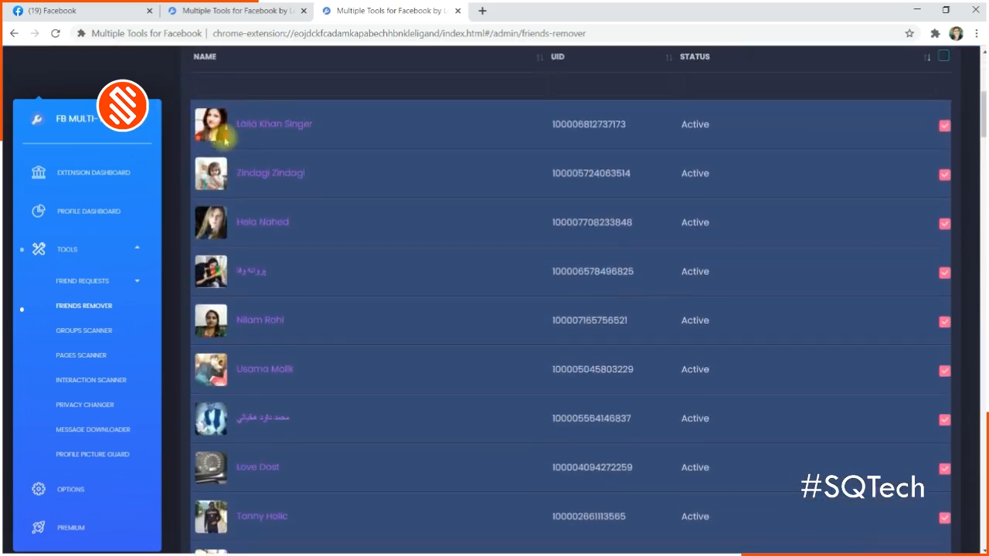
# - Deselect the first and fifth friends in the list and check which of the other rows are selected
pyautogui.click(944, 125)
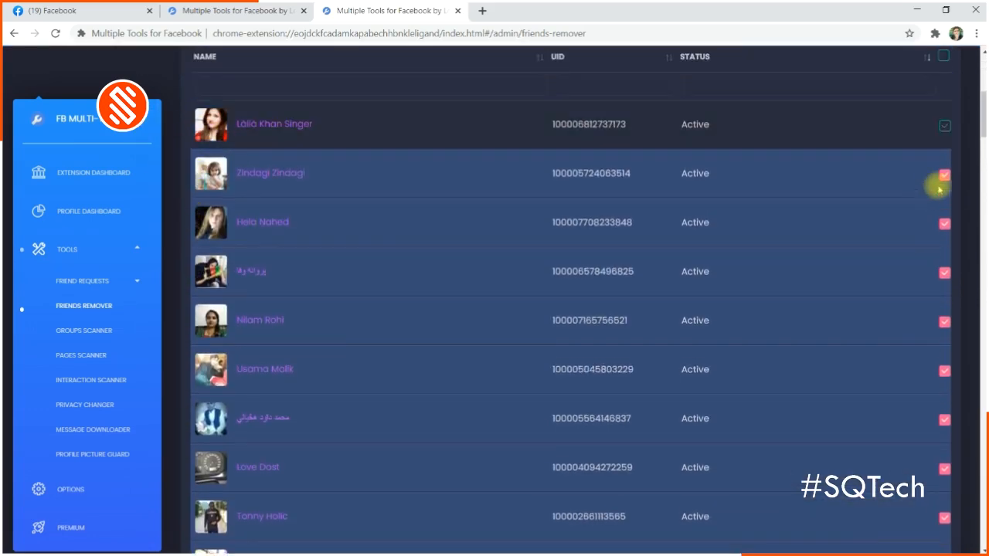
pyautogui.scroll(-2, 815, 334)
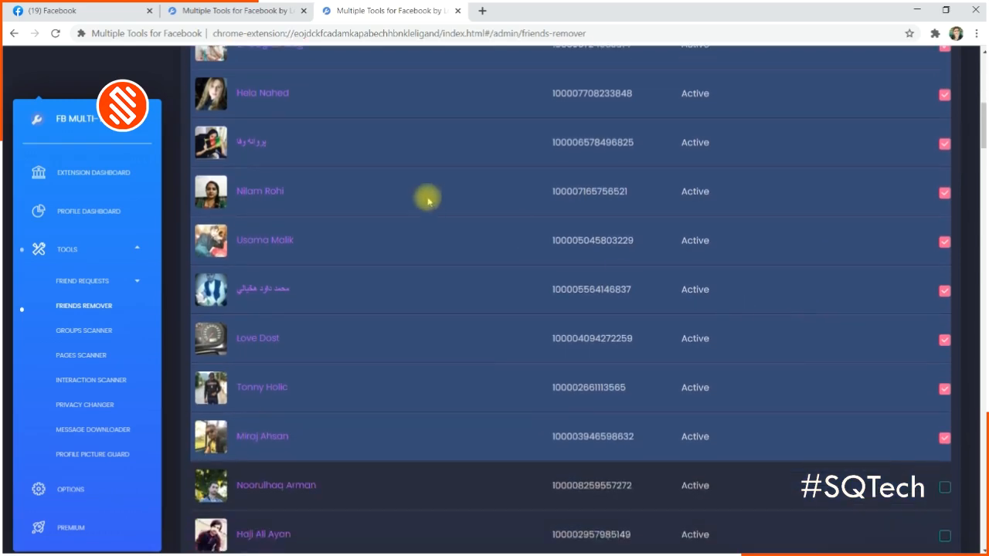
pyautogui.click(943, 193)
pyautogui.scroll(-12, 821, 280)
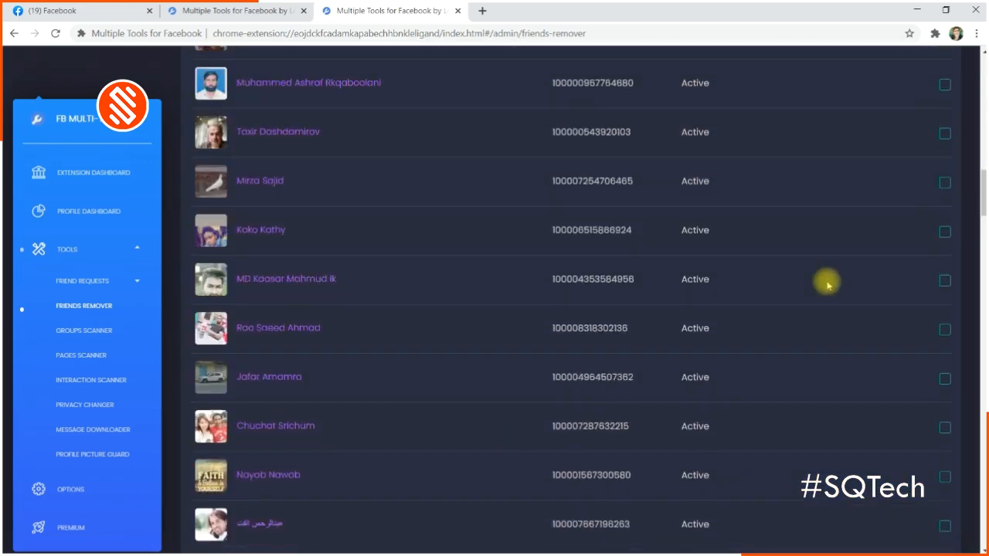
pyautogui.scroll(12, 829, 283)
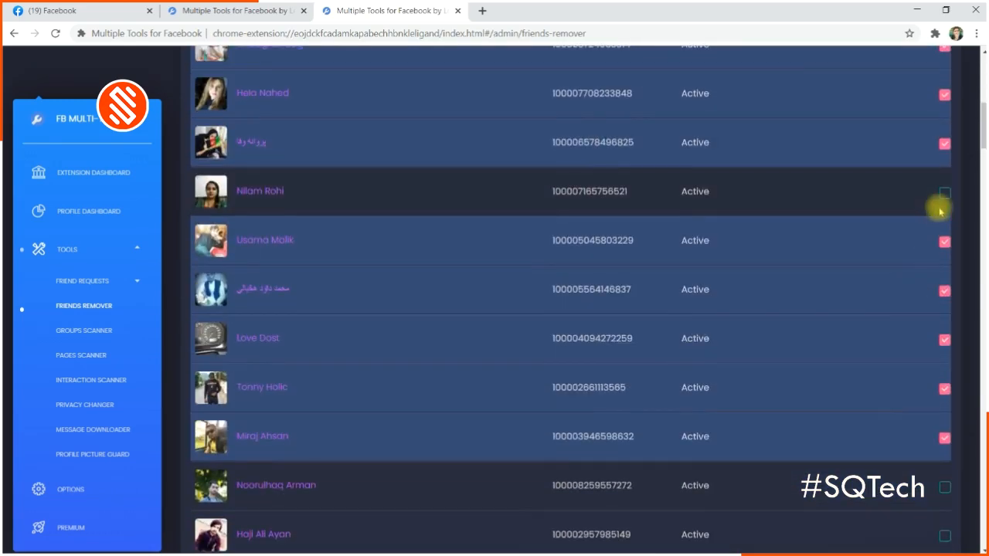
pyautogui.scroll(5, 847, 237)
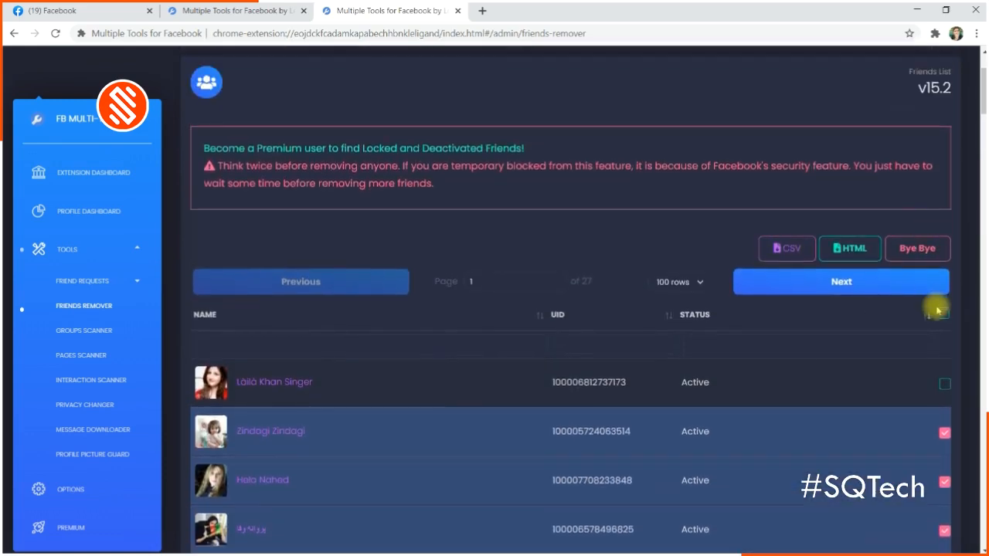
# - Select all friends on the 100-row page at once and deselect the fourth friend in the list
pyautogui.click(942, 314)
pyautogui.scroll(-3, 936, 335)
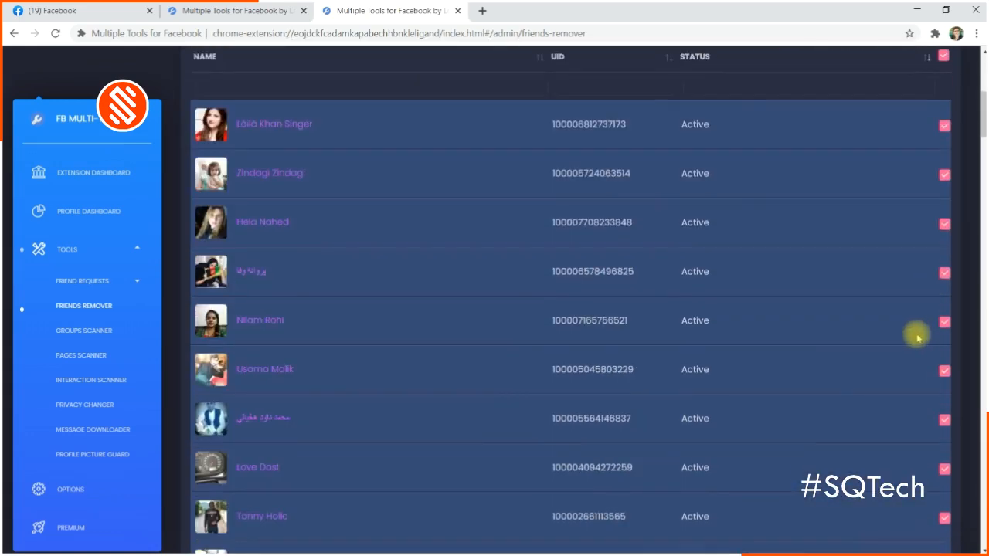
pyautogui.click(898, 267)
# - Examine the selected friends down to the end of the first page and return to the start of the list
pyautogui.scroll(-10, 898, 268)
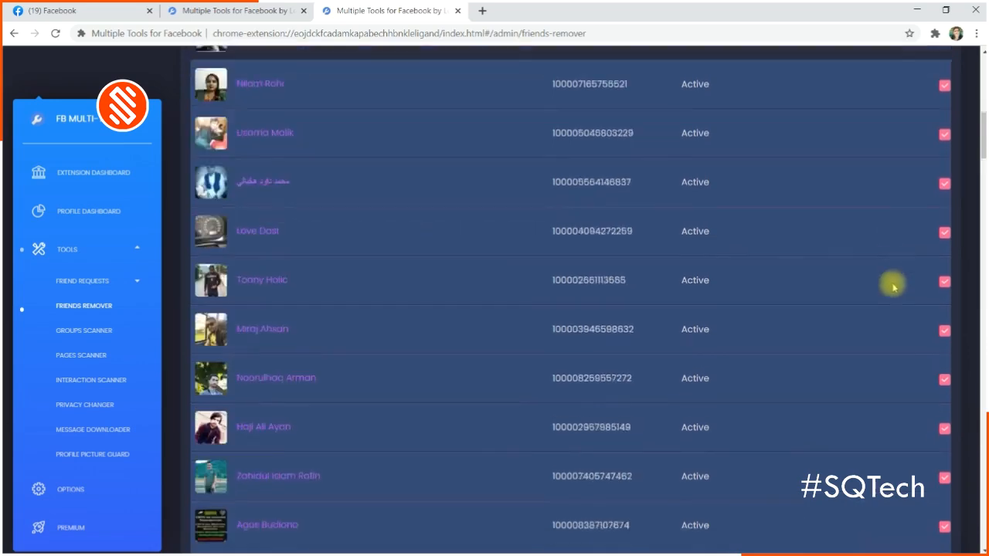
pyautogui.scroll(-15, 883, 289)
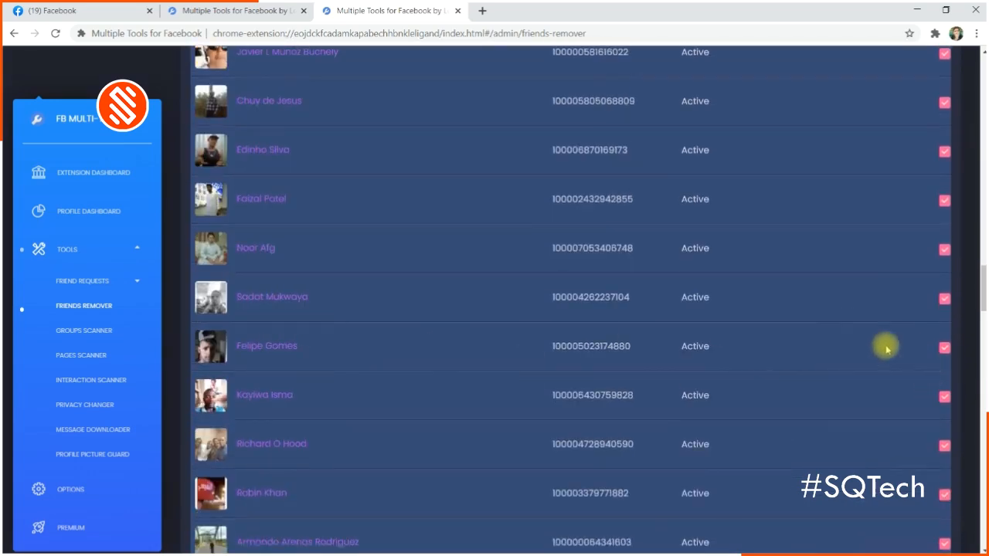
pyautogui.scroll(-10, 938, 353)
pyautogui.scroll(-10, 915, 356)
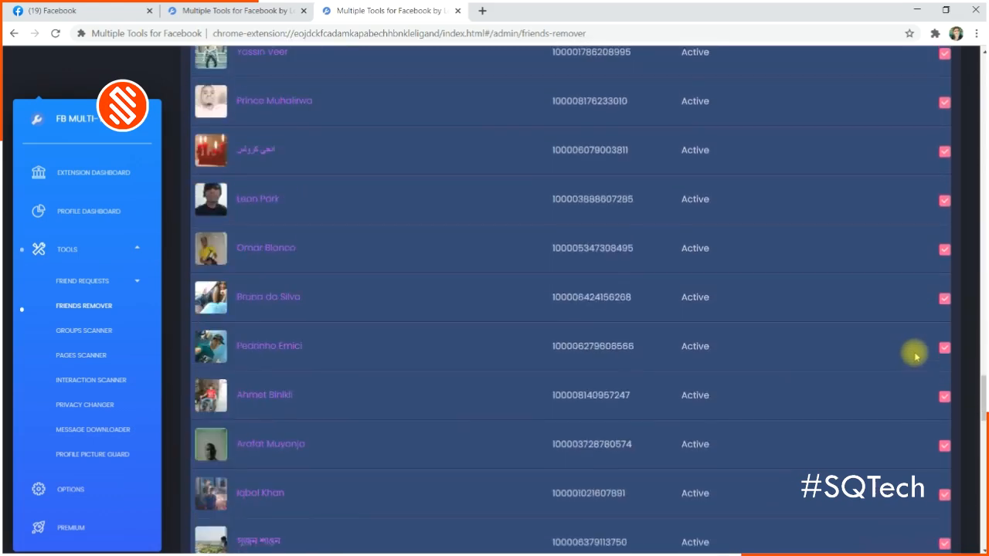
pyautogui.scroll(-5, 915, 357)
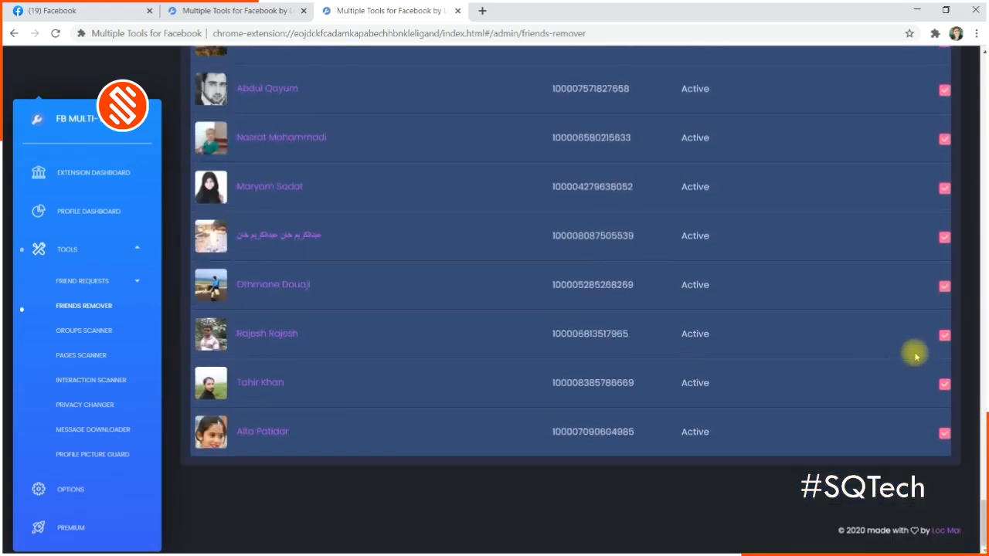
pyautogui.scroll(10, 915, 356)
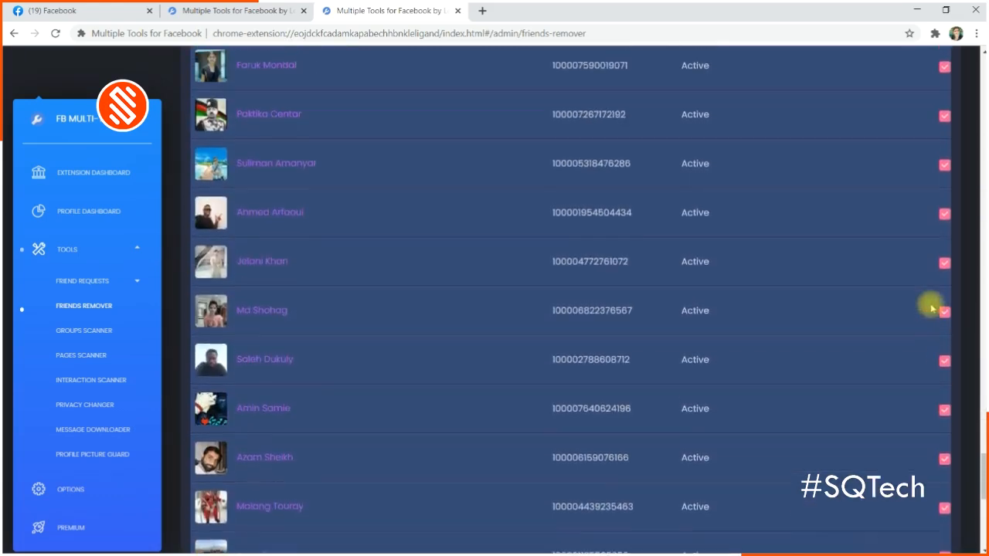
pyautogui.scroll(10, 899, 300)
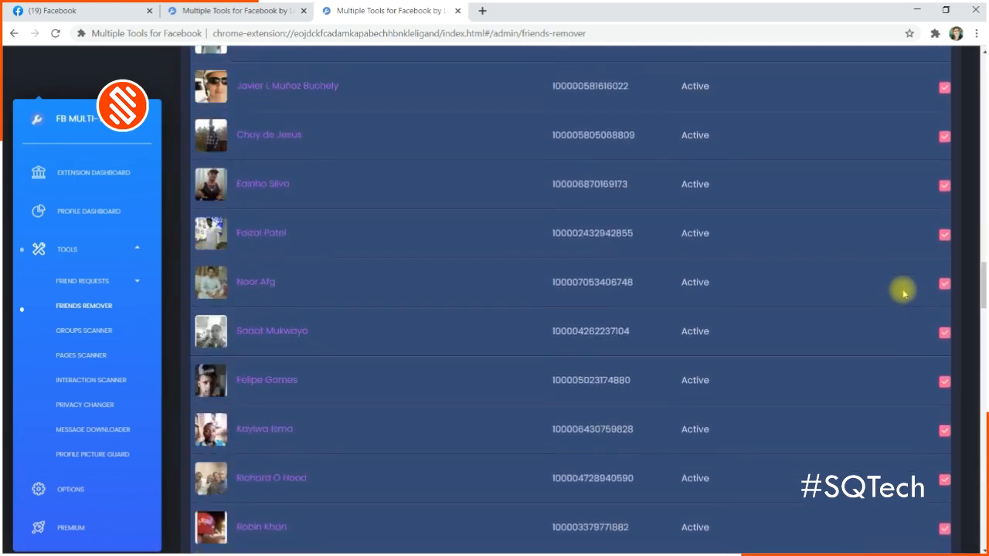
pyautogui.scroll(10, 902, 292)
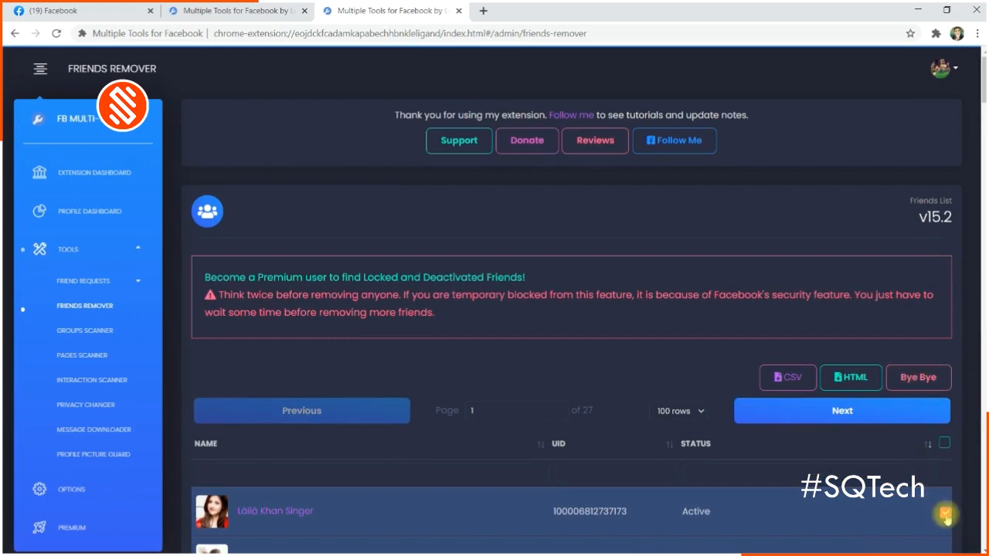
# - Deselect the first friend in the list and unfriend all the other selected friends, confirming the removal
pyautogui.click(945, 512)
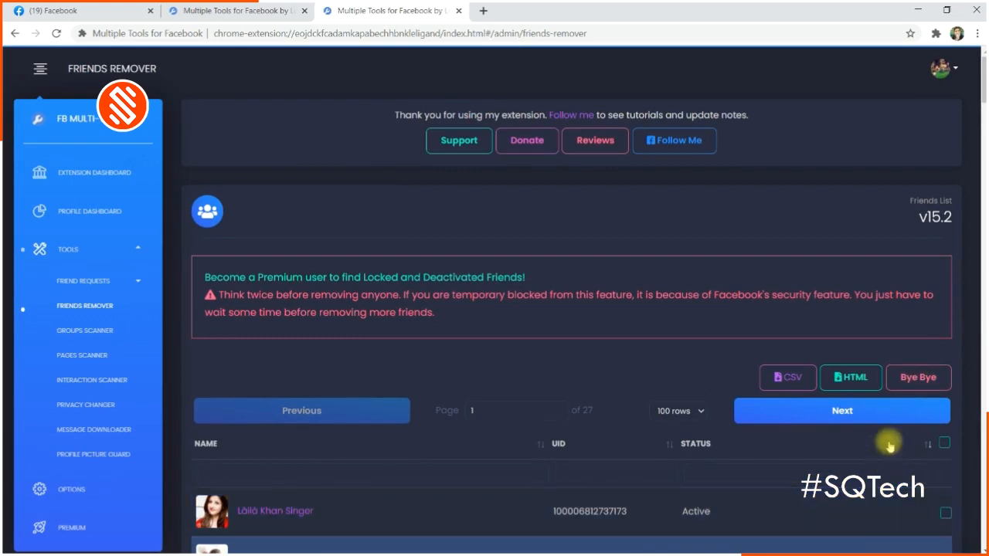
pyautogui.click(911, 378)
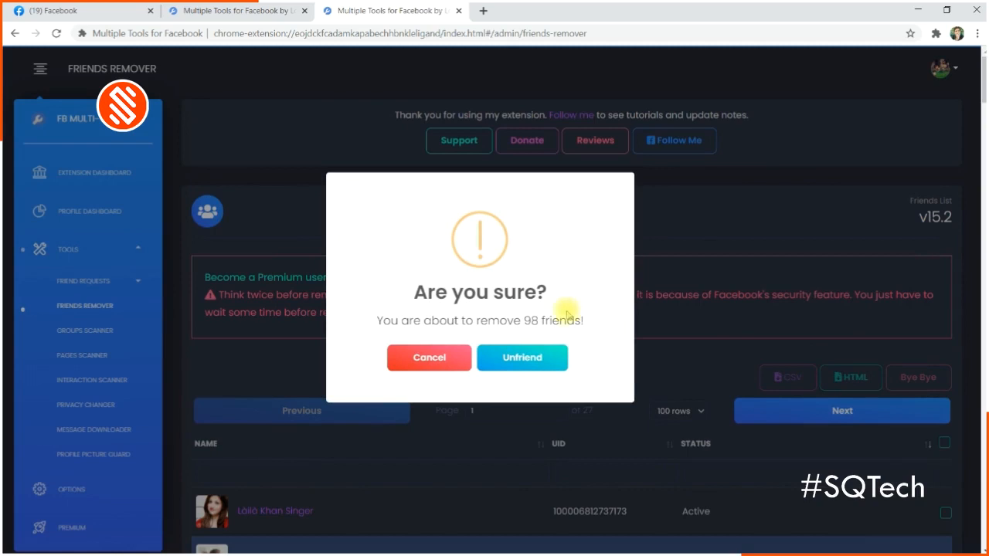
pyautogui.click(487, 359)
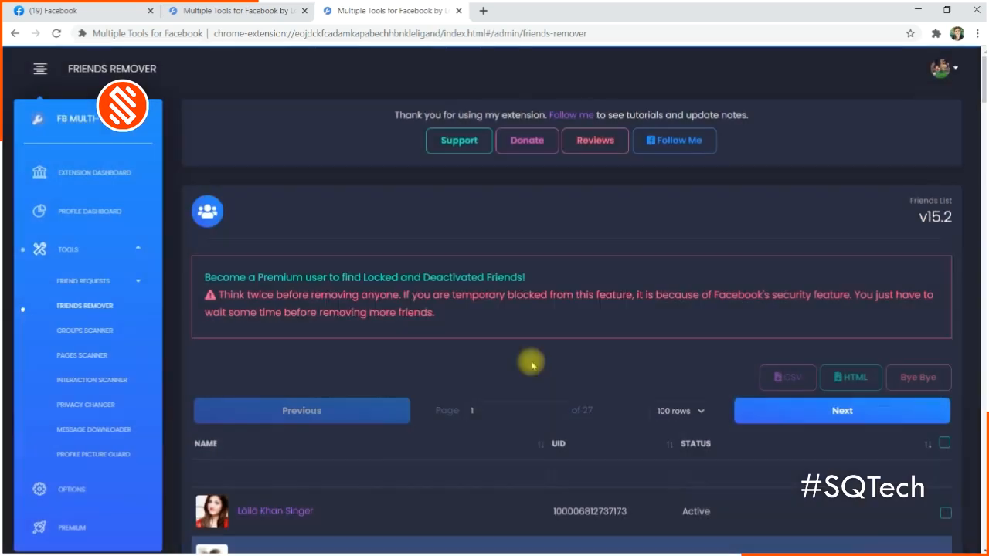